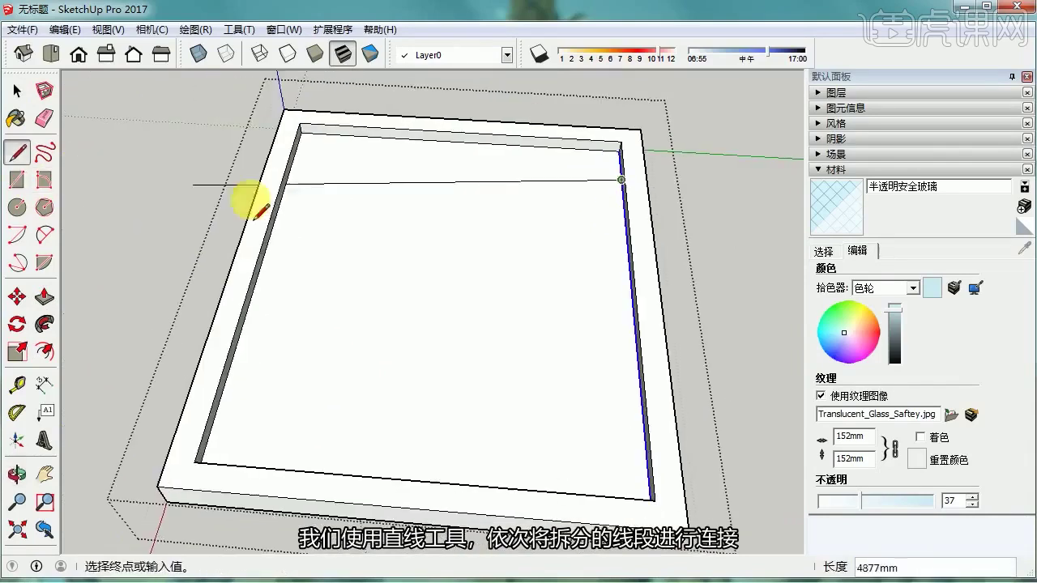
Draw eight parallel lines across the recessed face, connecting the matching division points on its two long inner edges.
click(292, 166)
middle_drag(291, 166, 575, 192)
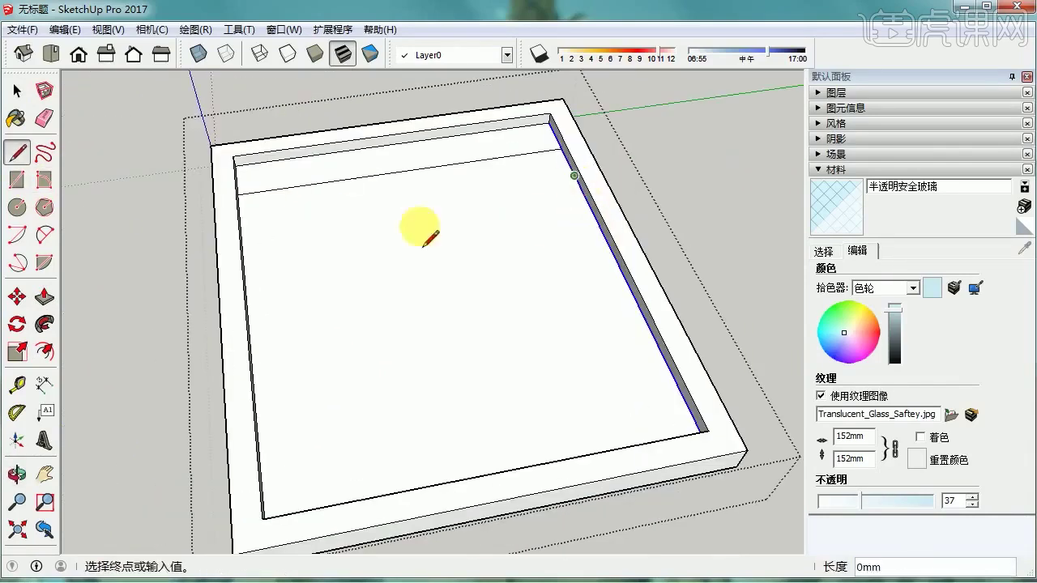
middle_drag(420, 228, 337, 241)
click(282, 191)
click(577, 225)
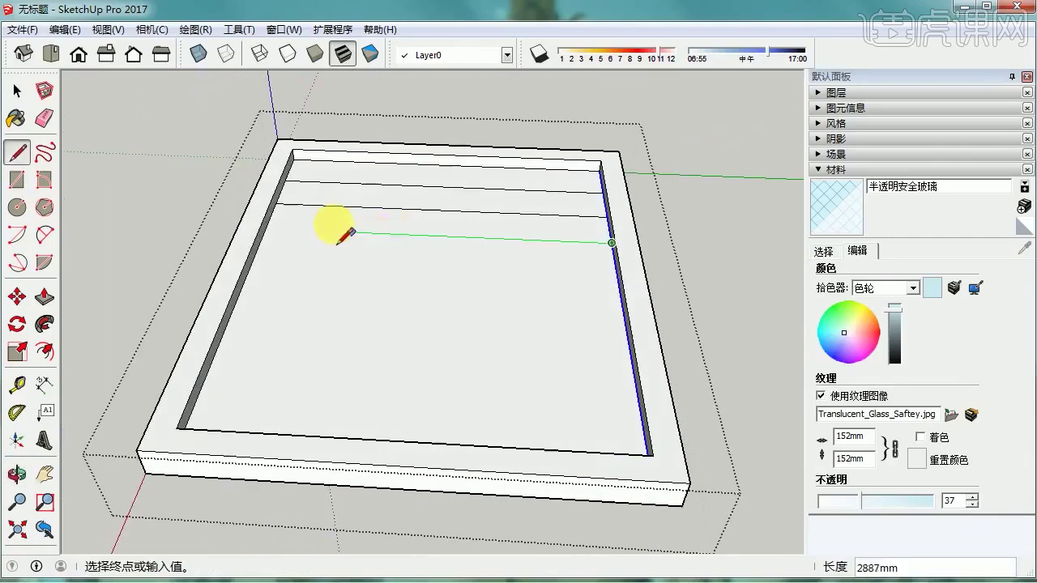
click(265, 229)
middle_drag(265, 229, 601, 252)
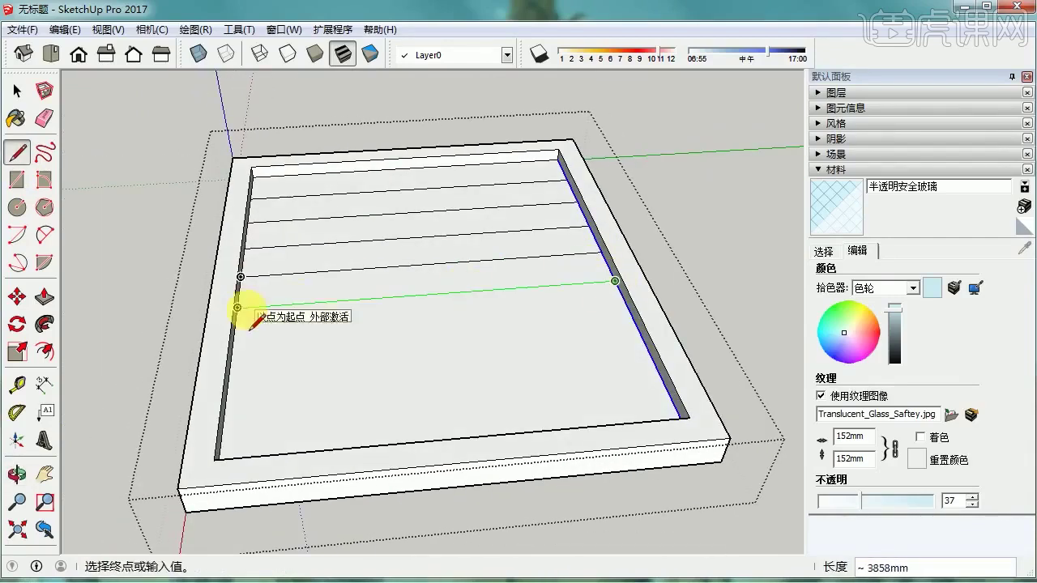
click(239, 308)
middle_drag(238, 308, 619, 354)
click(622, 281)
click(231, 303)
click(648, 306)
middle_drag(648, 306, 332, 365)
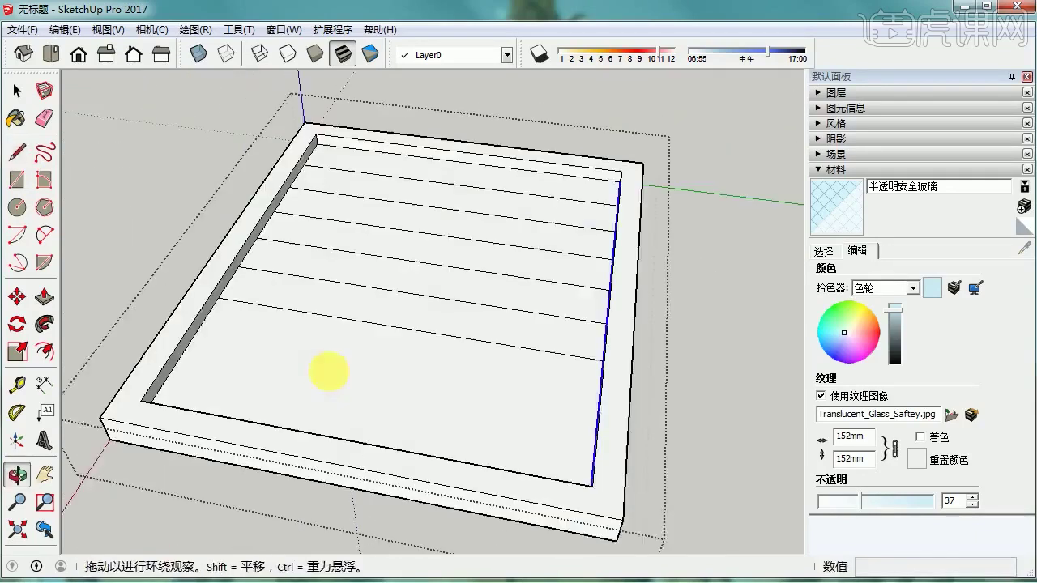
click(197, 329)
middle_drag(197, 330, 187, 364)
click(665, 296)
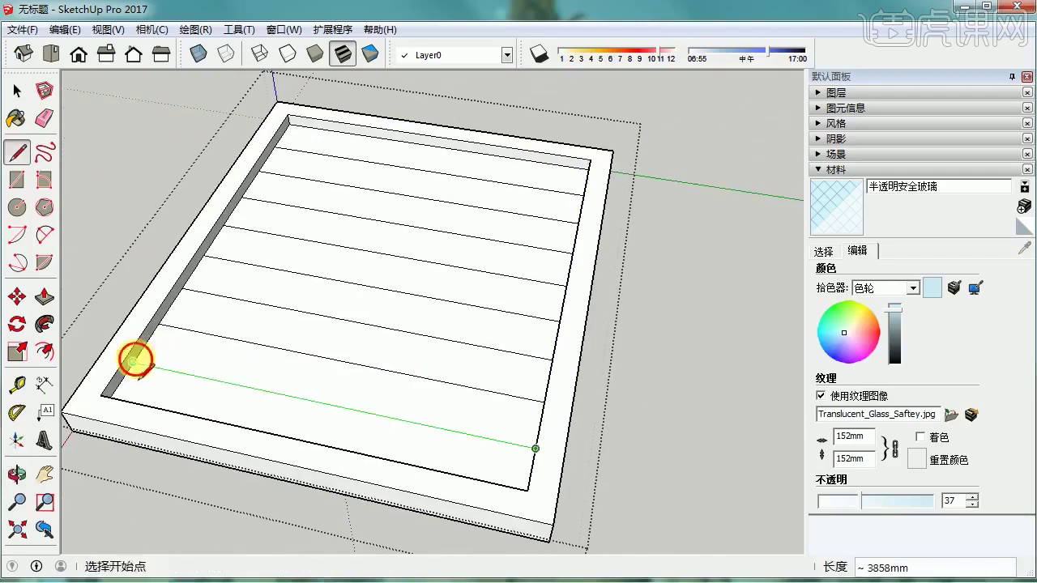
click(132, 361)
Divide the inner edge at the short end of the recessed face into four equal segments.
key(space)
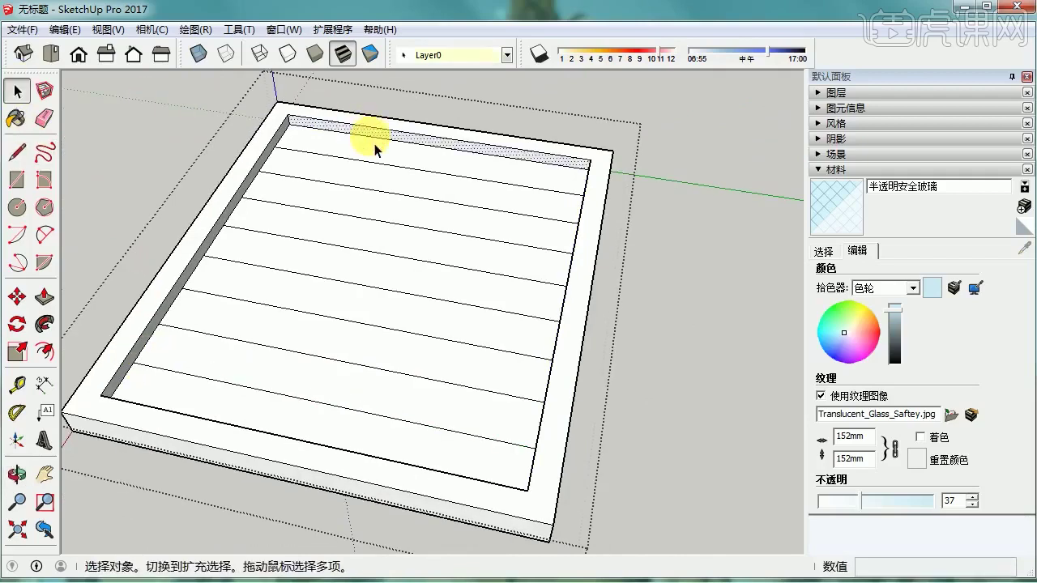
right_click(375, 130)
click(415, 238)
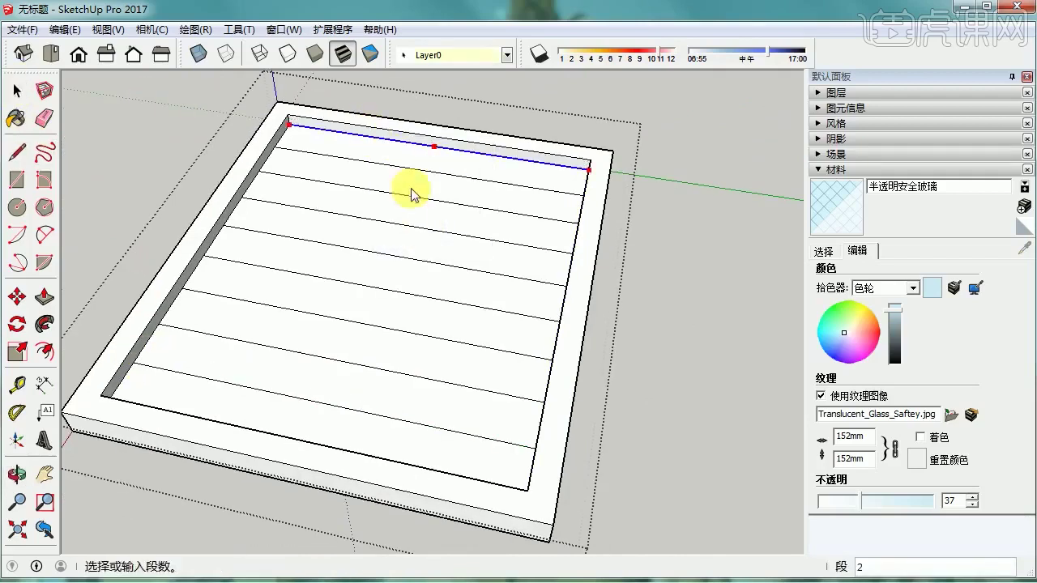
click(357, 159)
Draw three lines from the new division points across the recessed face to split it into a grid of cells.
click(16, 151)
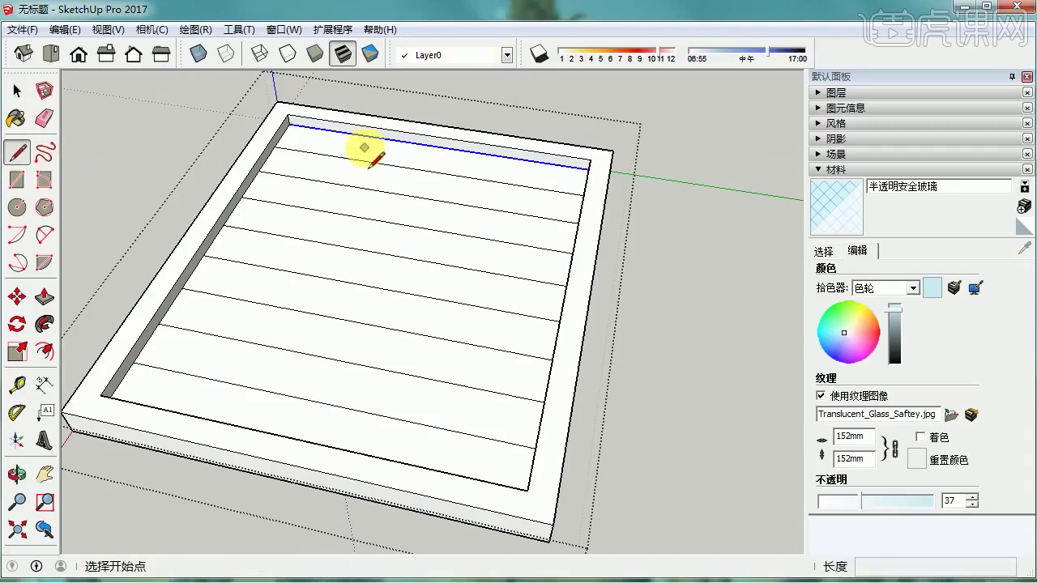
click(353, 134)
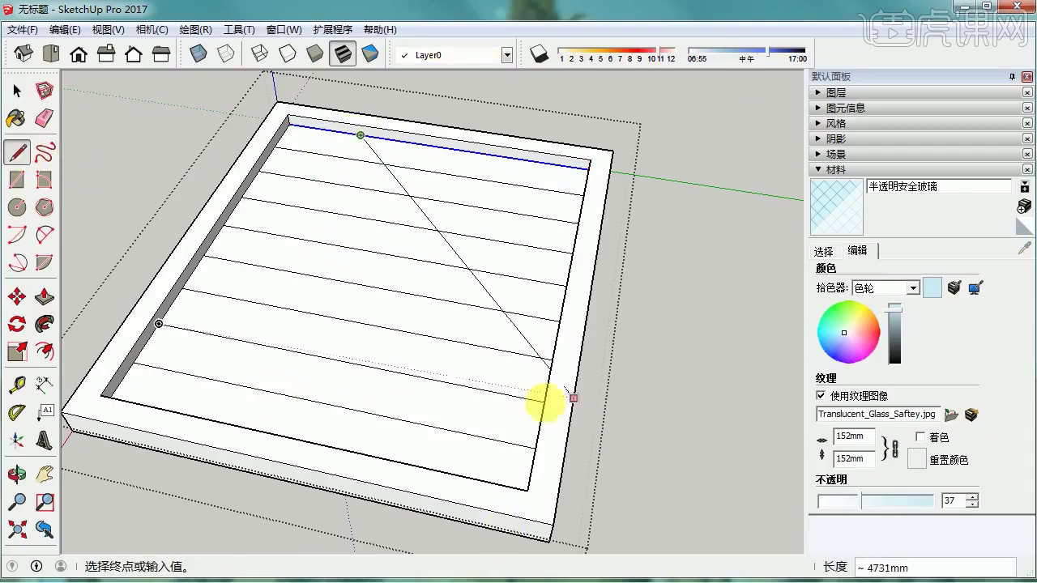
middle_drag(545, 403, 613, 245)
click(282, 204)
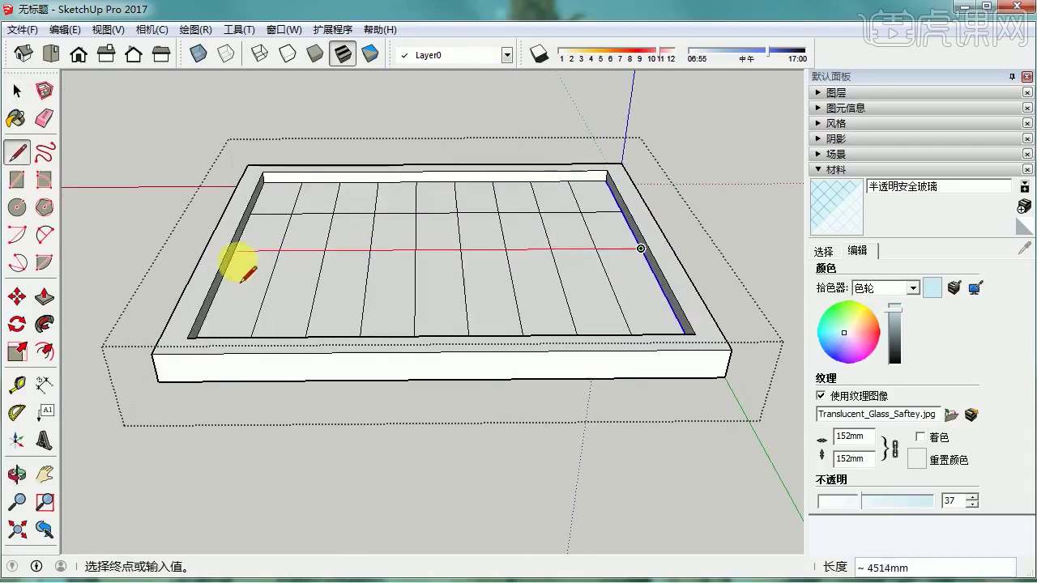
click(233, 251)
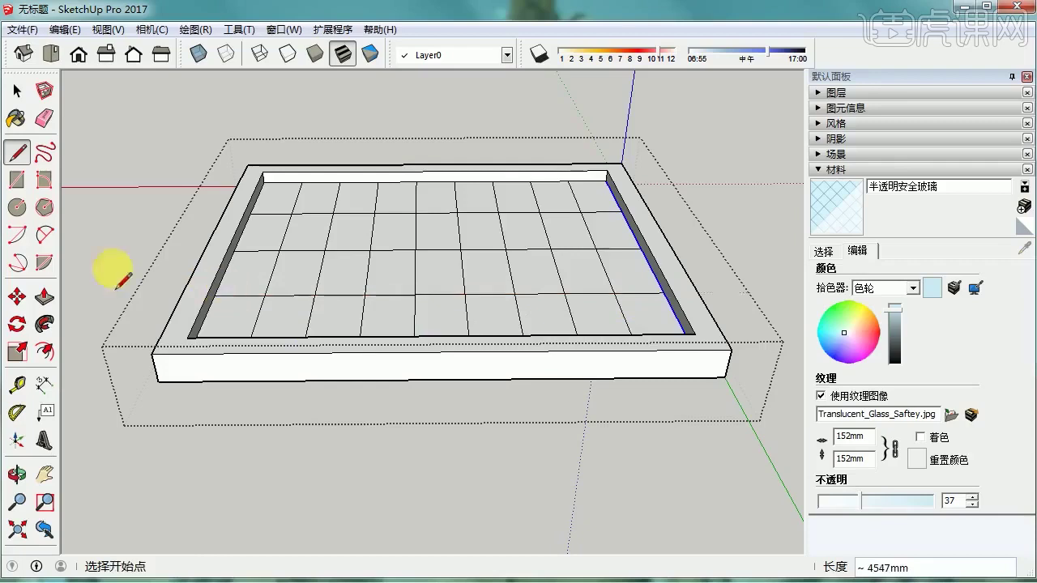
Offset the corner cell's outline inward by 30 mm and repeat the same offset on the neighbouring cells.
middle_drag(118, 285, 410, 350)
click(30, 99)
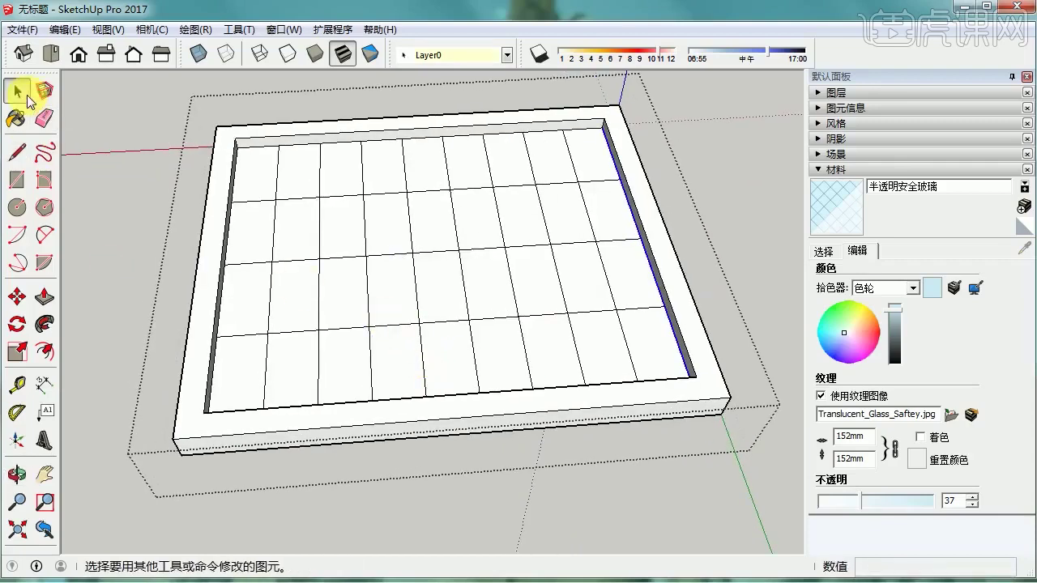
click(45, 352)
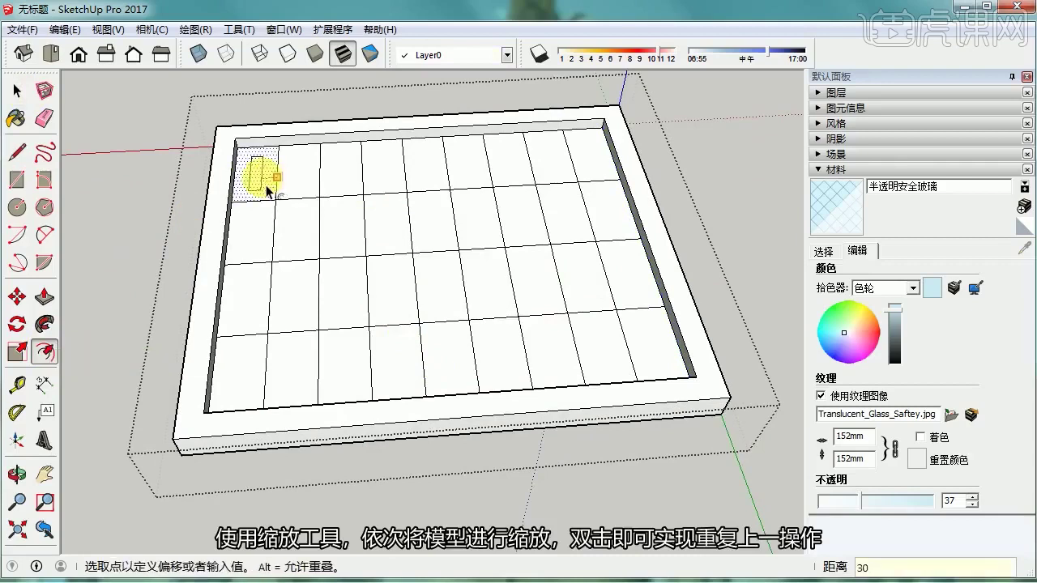
click(267, 192)
scroll(273, 182, up, 5)
double_click(270, 245)
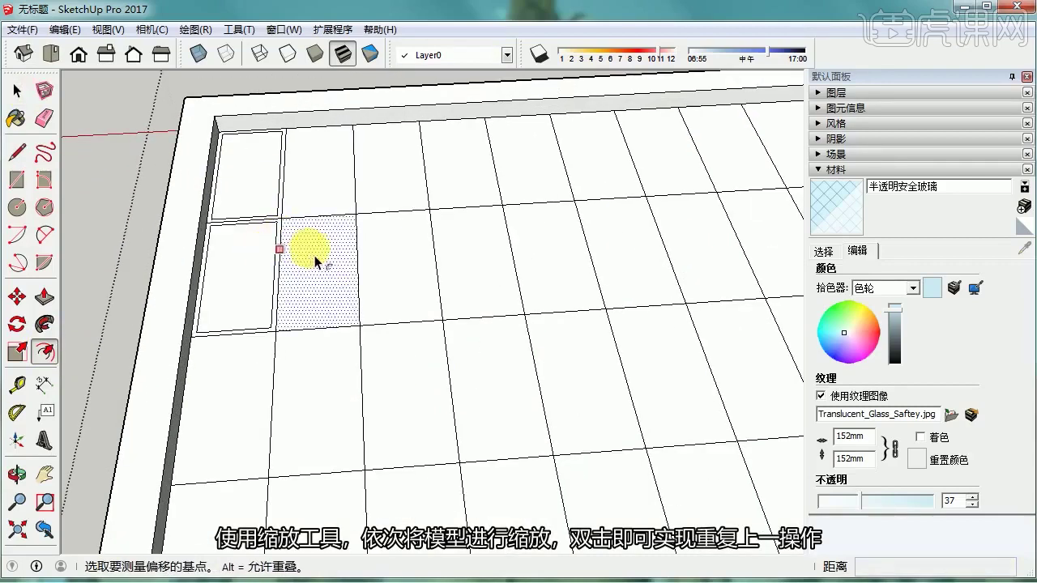
double_click(323, 186)
double_click(375, 175)
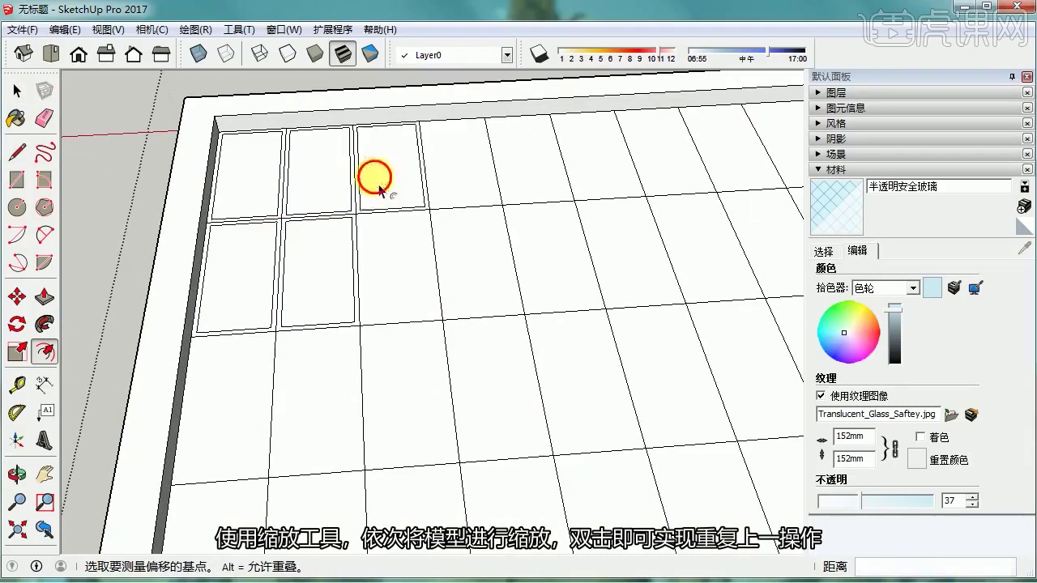
double_click(386, 240)
double_click(462, 238)
double_click(475, 186)
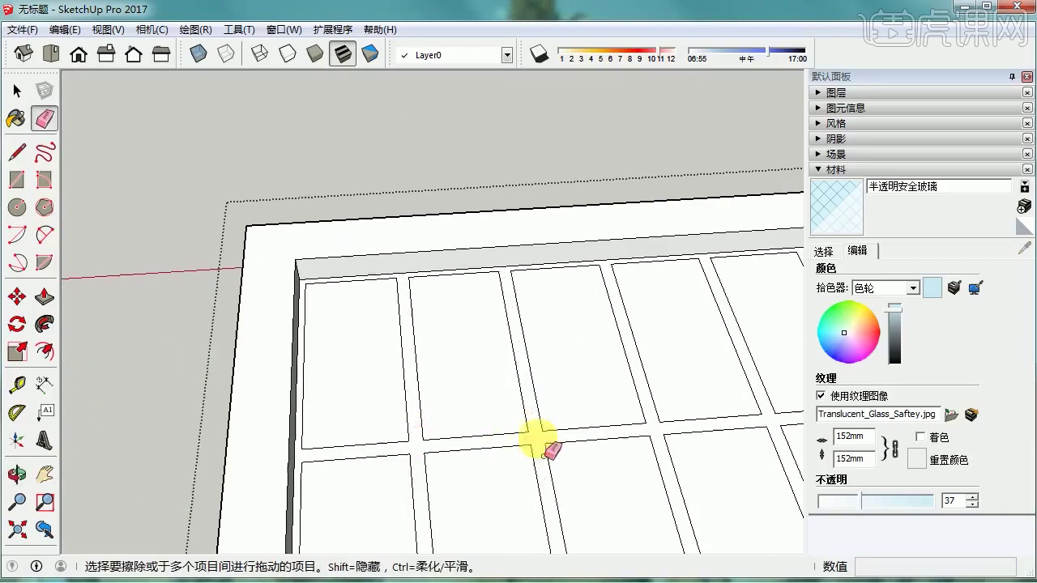
Push/Pull the lattice face between the cells upward by about 68 mm.
scroll(544, 455, down, 2)
shift+middle_drag(544, 455, 288, 272)
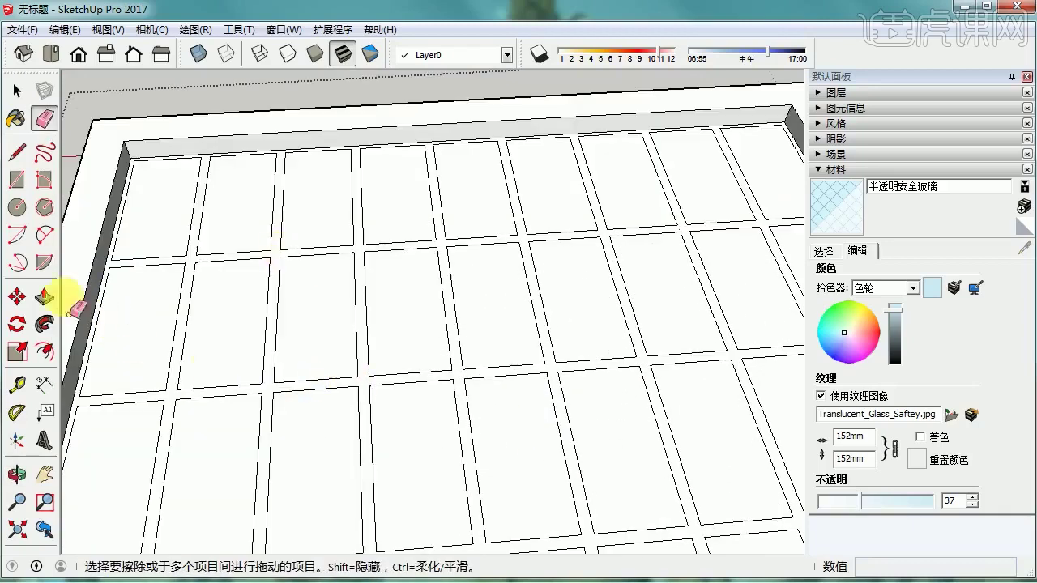
click(46, 297)
double_click(371, 332)
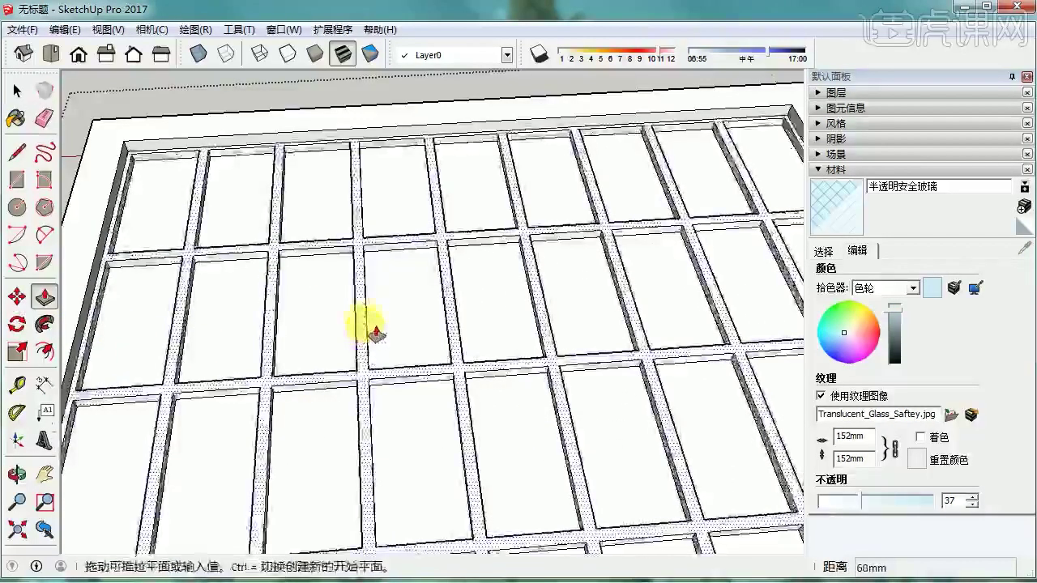
Paint every recessed cell of the grid with the dark grey M07色 material from the 颜色 collection.
click(16, 118)
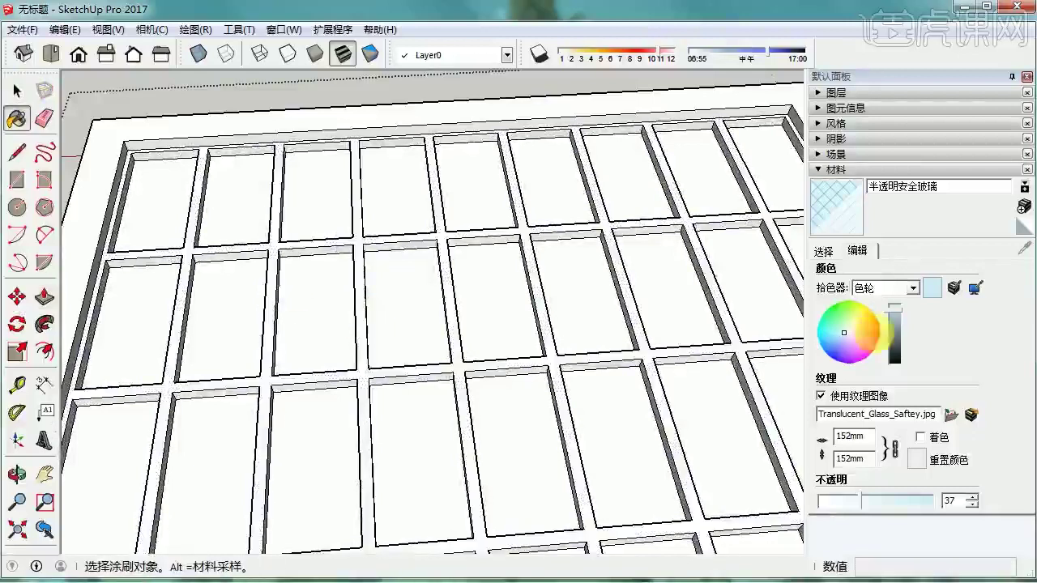
click(824, 251)
click(942, 274)
click(915, 472)
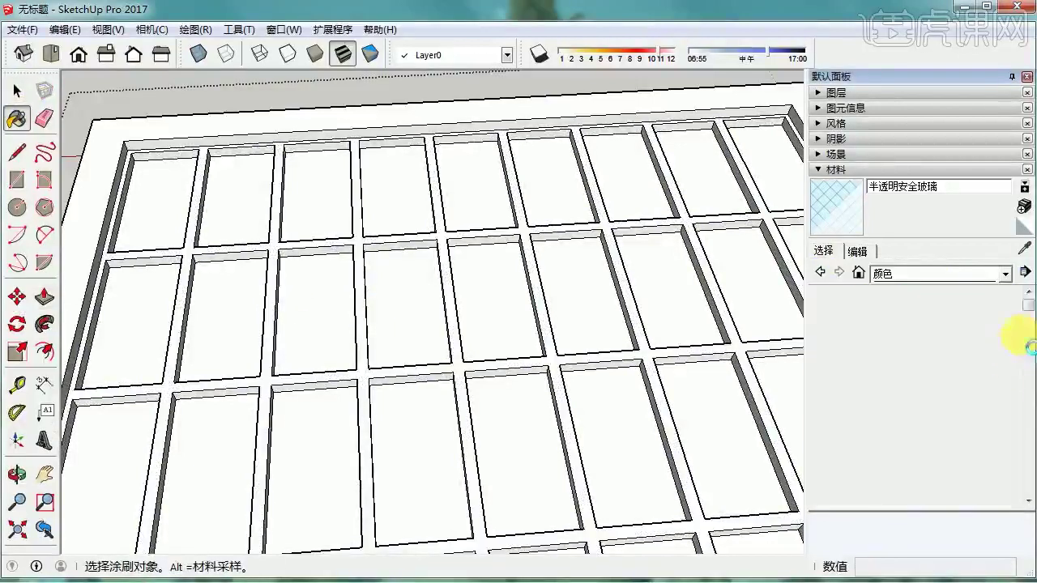
scroll(977, 435, down, 15)
click(959, 356)
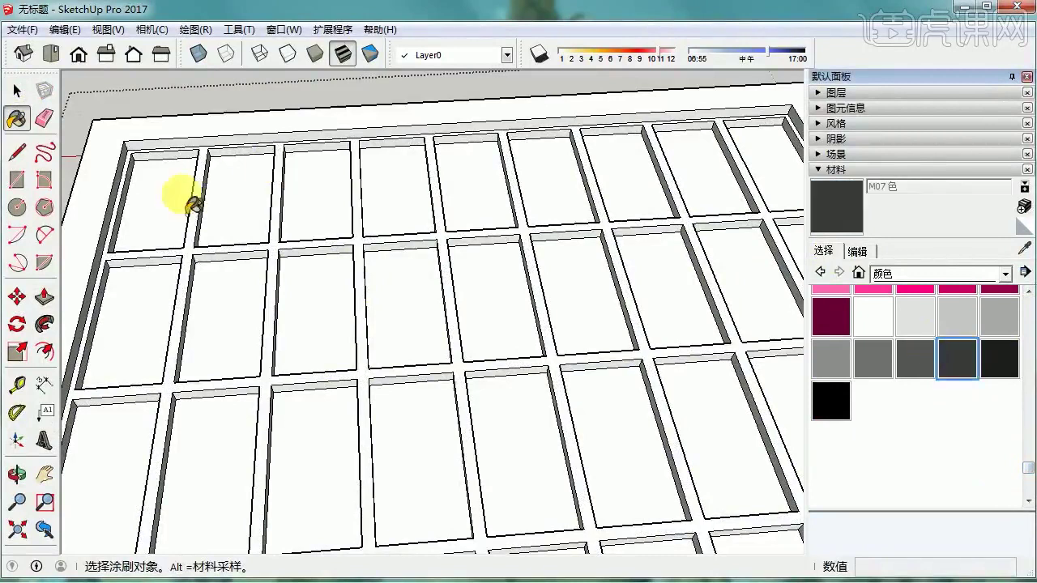
click(176, 202)
click(141, 324)
click(215, 318)
click(236, 202)
click(316, 217)
click(316, 316)
click(312, 458)
click(210, 456)
click(117, 465)
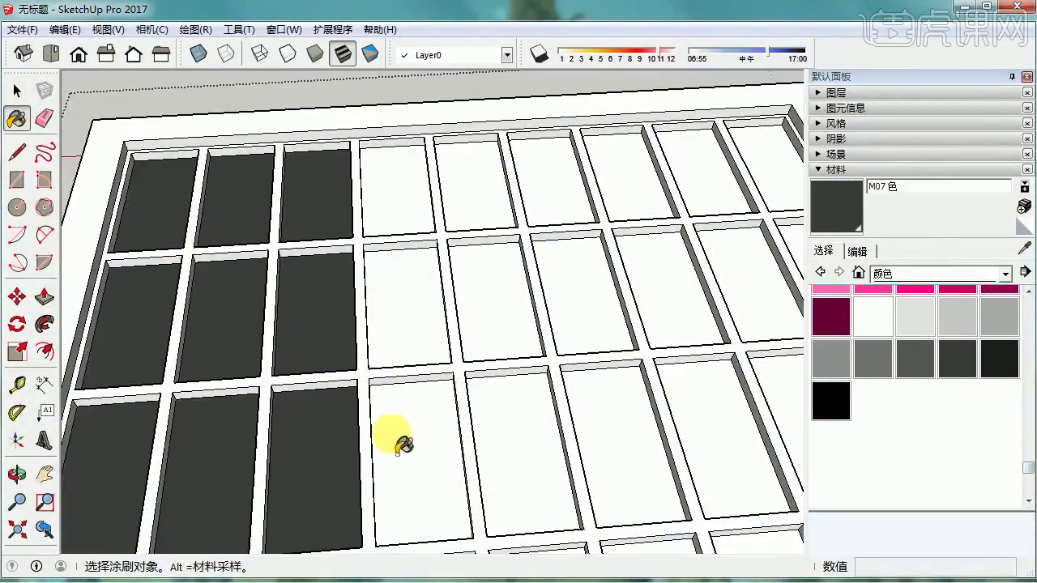
click(409, 449)
click(411, 324)
click(398, 199)
scroll(401, 215, down, 3)
click(442, 449)
click(371, 438)
click(291, 446)
click(219, 453)
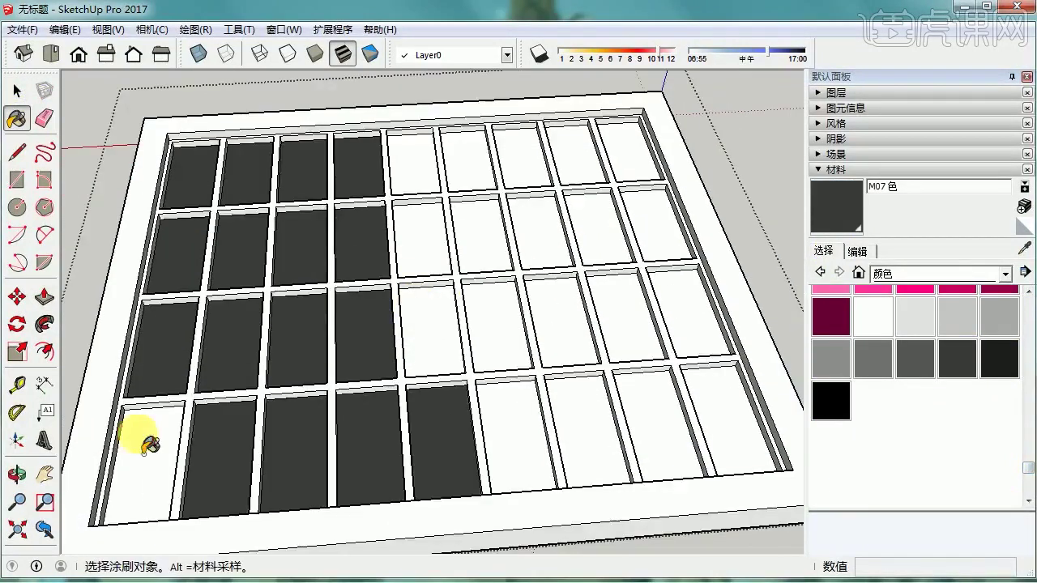
click(138, 454)
click(434, 332)
click(495, 328)
click(482, 235)
click(421, 243)
click(466, 158)
click(518, 158)
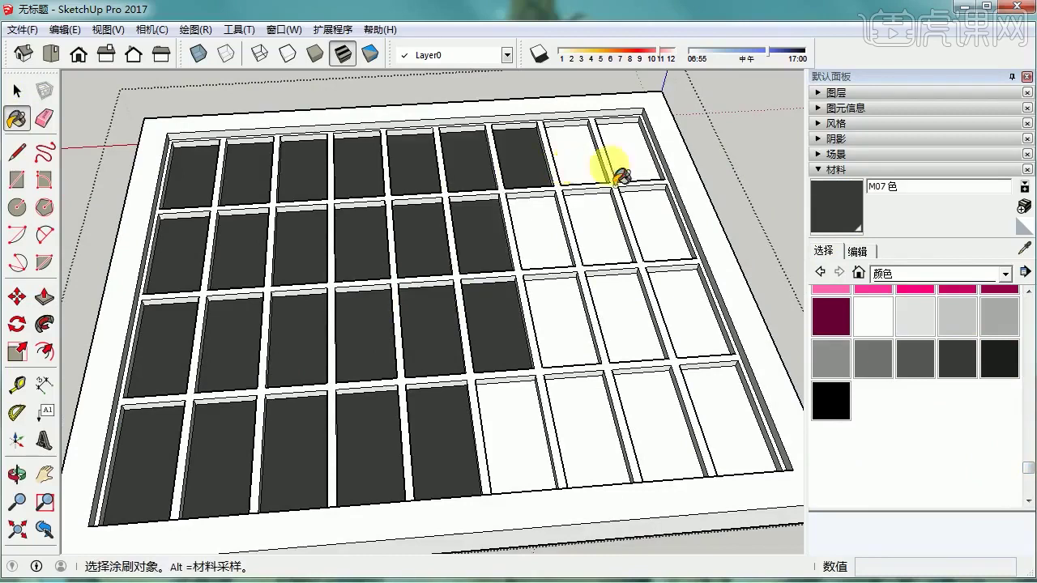
click(630, 154)
click(591, 227)
click(534, 231)
click(563, 320)
click(688, 320)
click(555, 433)
click(541, 433)
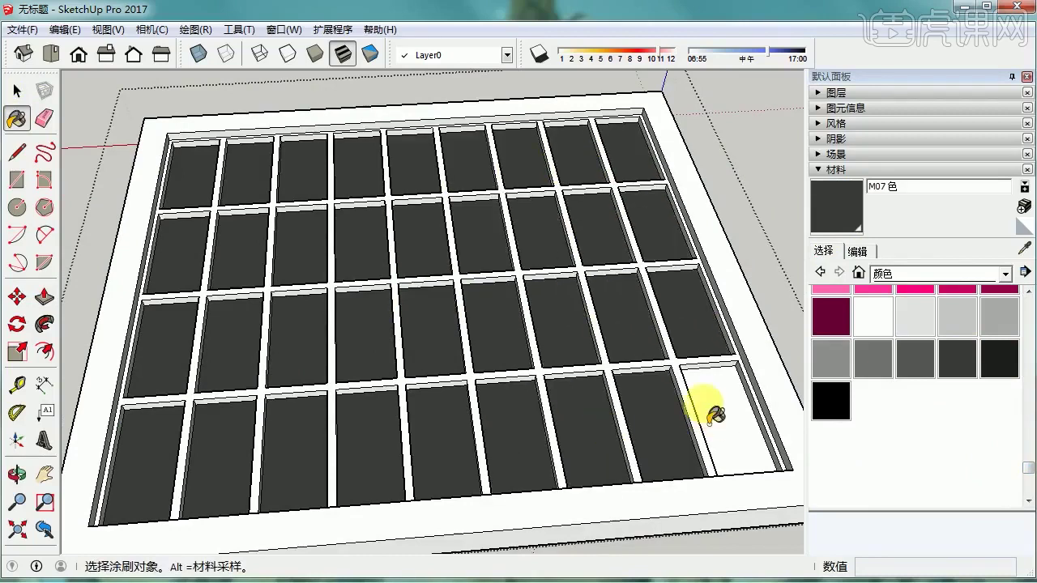
click(705, 412)
Select the whole panel and scale it down along the green axis, leaving it deselected.
click(17, 91)
mouse_move(81, 87)
middle_down()
mouse_move(413, 251)
mouse_move(556, 261)
mouse_move(498, 326)
middle_up()
scroll(556, 261, down, 2)
triple_click(471, 292)
key(s)
middle_drag(468, 288, 444, 405)
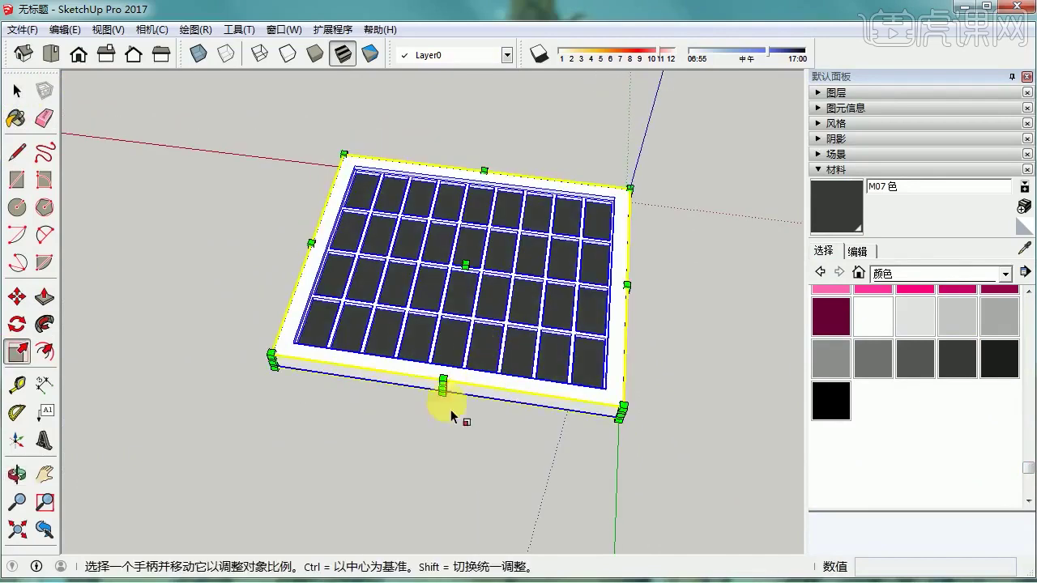
drag(444, 401, 466, 339)
middle_drag(662, 284, 471, 262)
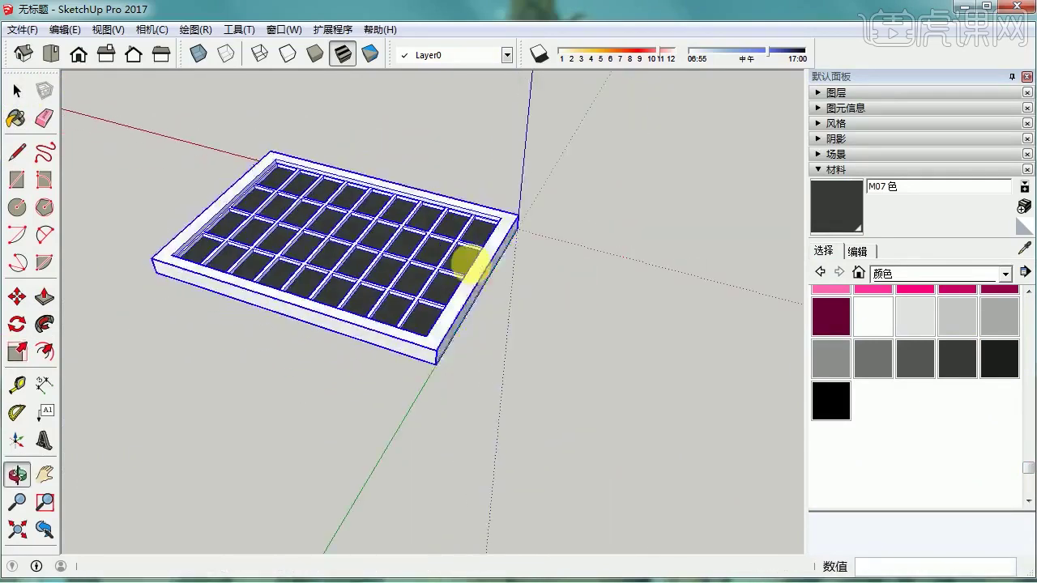
drag(486, 285, 496, 280)
click(18, 91)
click(268, 348)
Draw a ground rectangle of about 10178 × 2652 mm in front of the panel.
scroll(307, 323, down, 2)
middle_drag(324, 315, 430, 273)
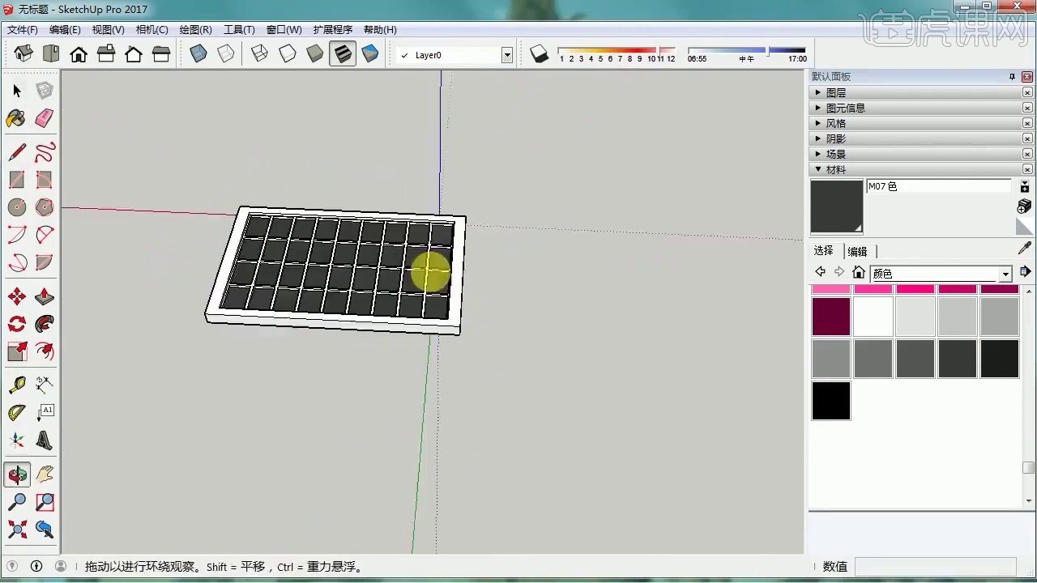
click(16, 179)
scroll(154, 380, down, 1)
shift+middle_drag(154, 389, 225, 352)
click(215, 337)
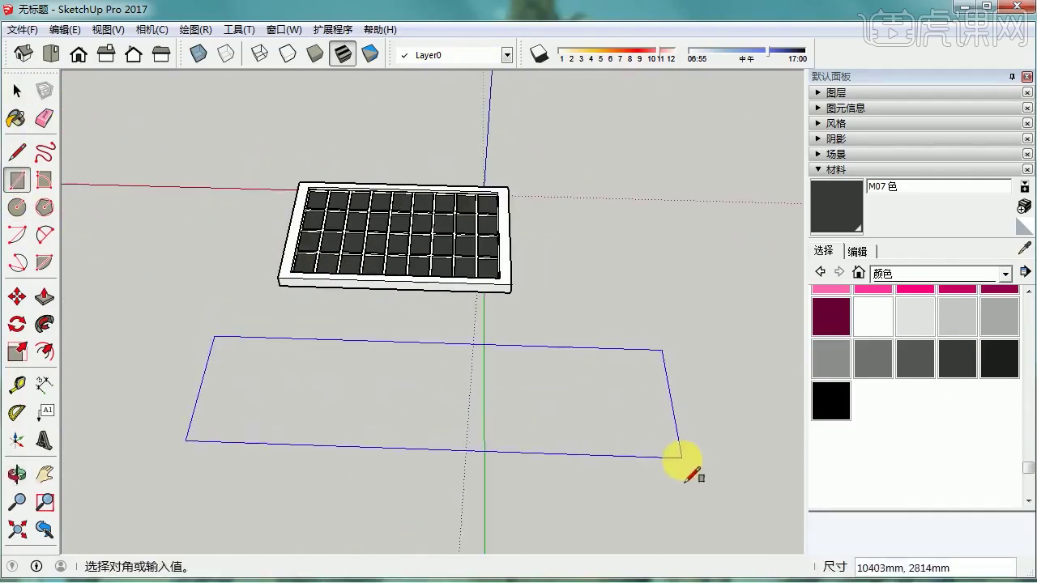
click(669, 451)
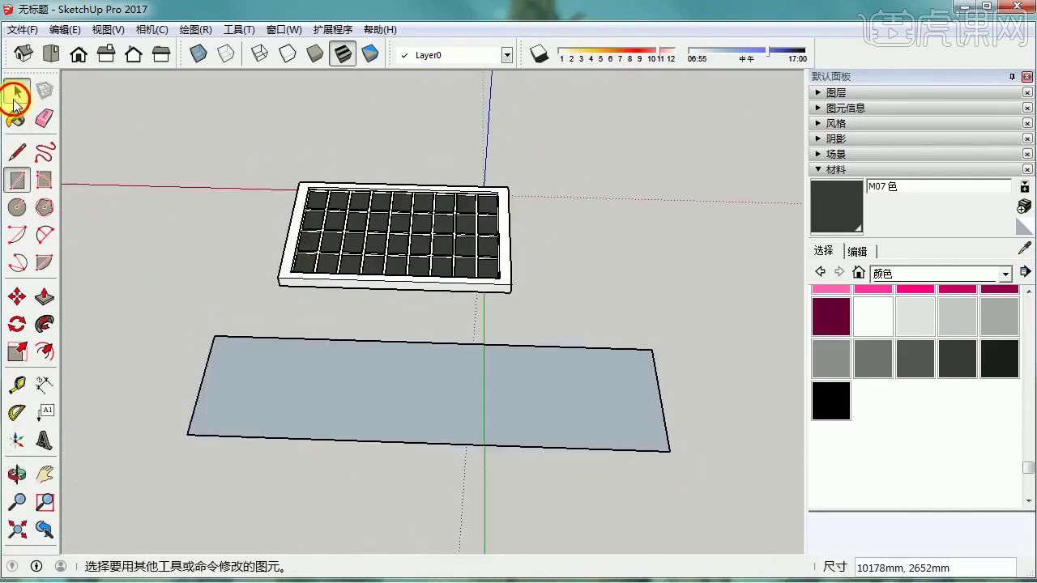
Turn the new rectangle into a group.
click(16, 96)
right_click(366, 374)
click(389, 517)
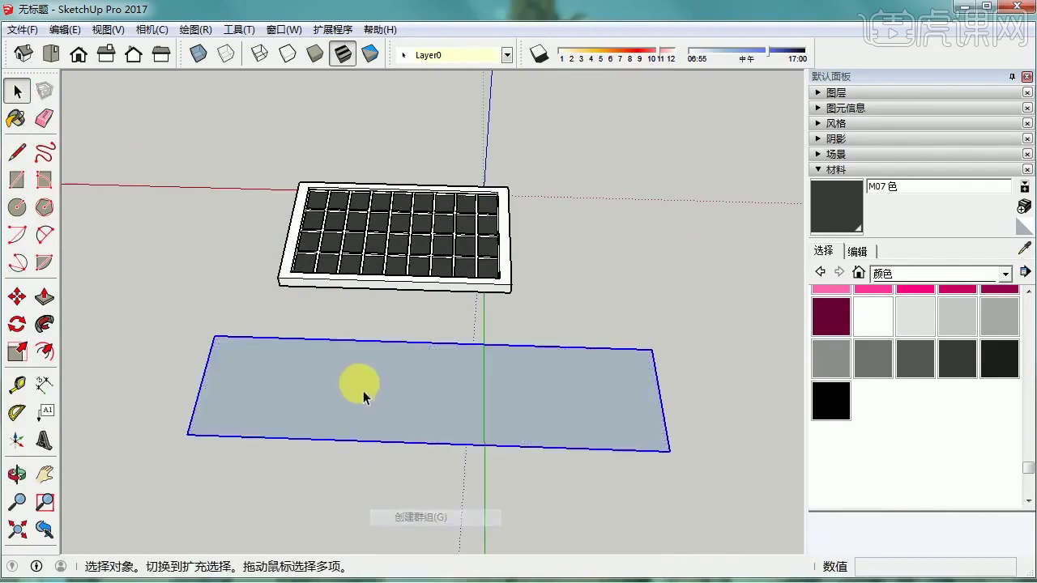
Open the rectangle's group and Push/Pull its face up about 1020 mm, plus a further 80 mm.
double_click(358, 387)
click(45, 298)
click(44, 298)
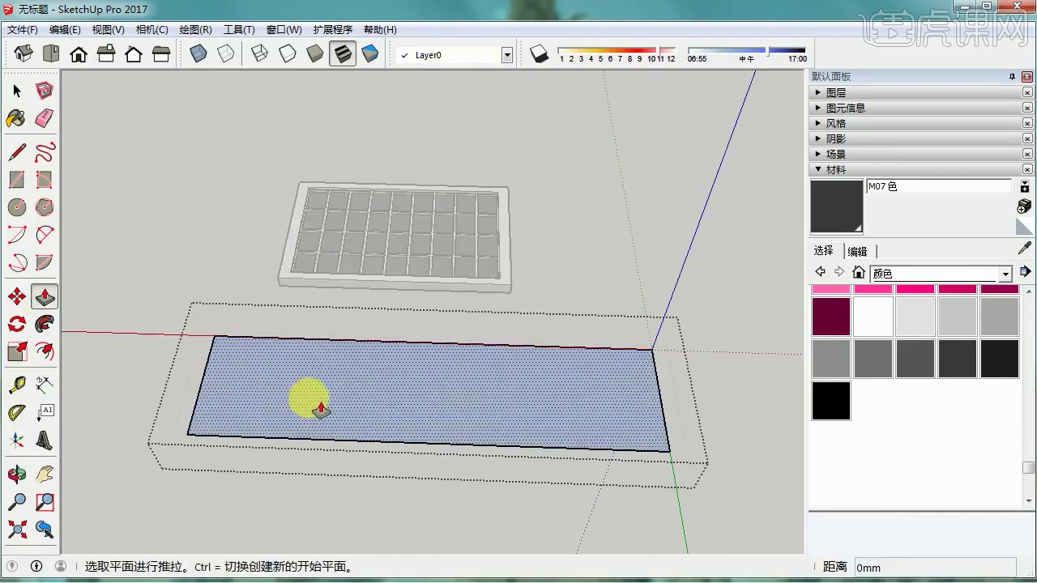
drag(321, 409, 386, 377)
middle_drag(386, 378, 314, 274)
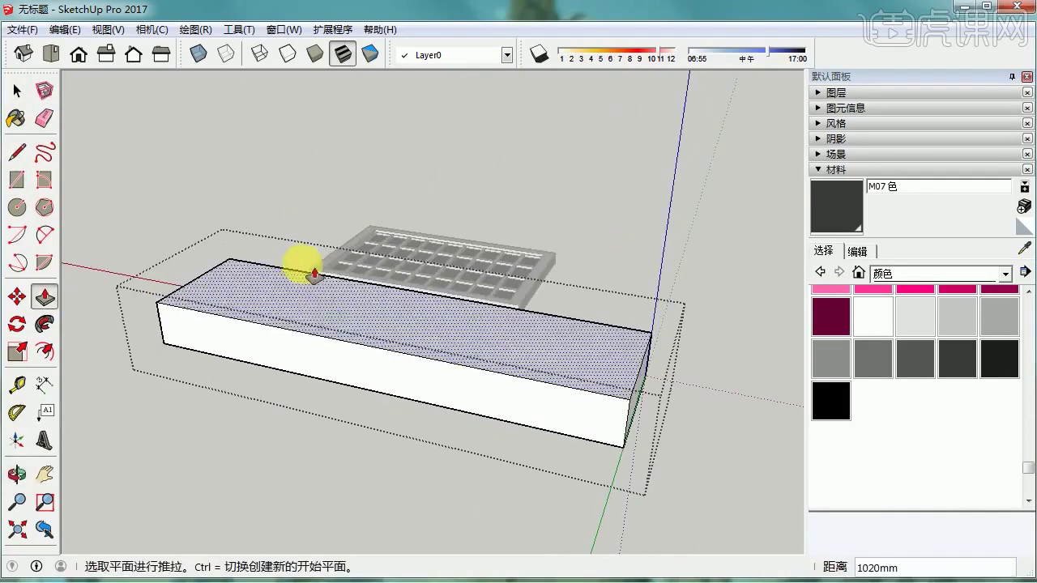
drag(316, 325, 310, 321)
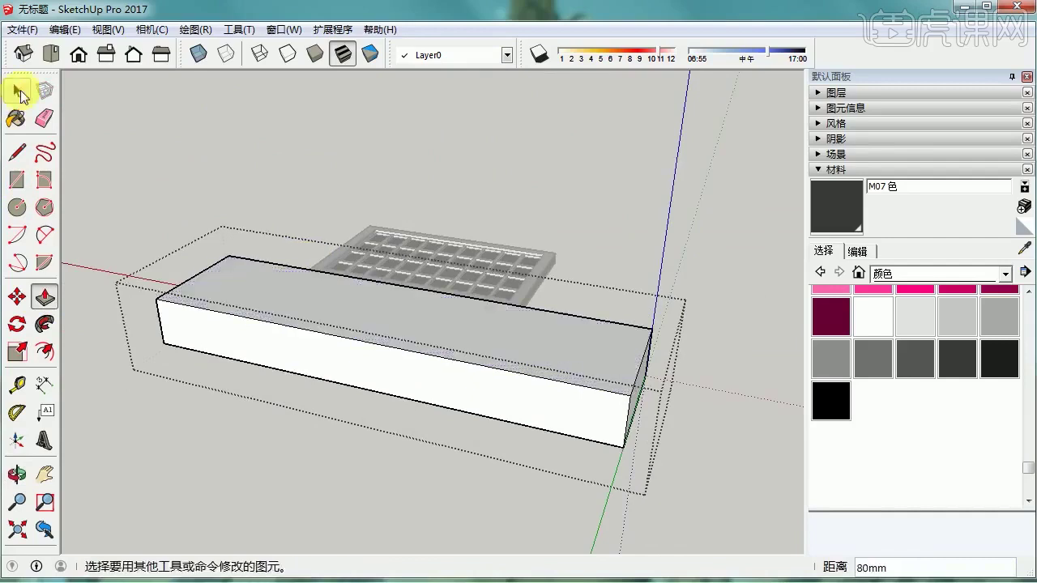
Offset the far end face of the long box outward by 100 mm to form a border around it.
click(22, 93)
click(45, 353)
scroll(106, 327, up, 1)
middle_drag(134, 332, 503, 362)
scroll(465, 364, up, 2)
click(380, 393)
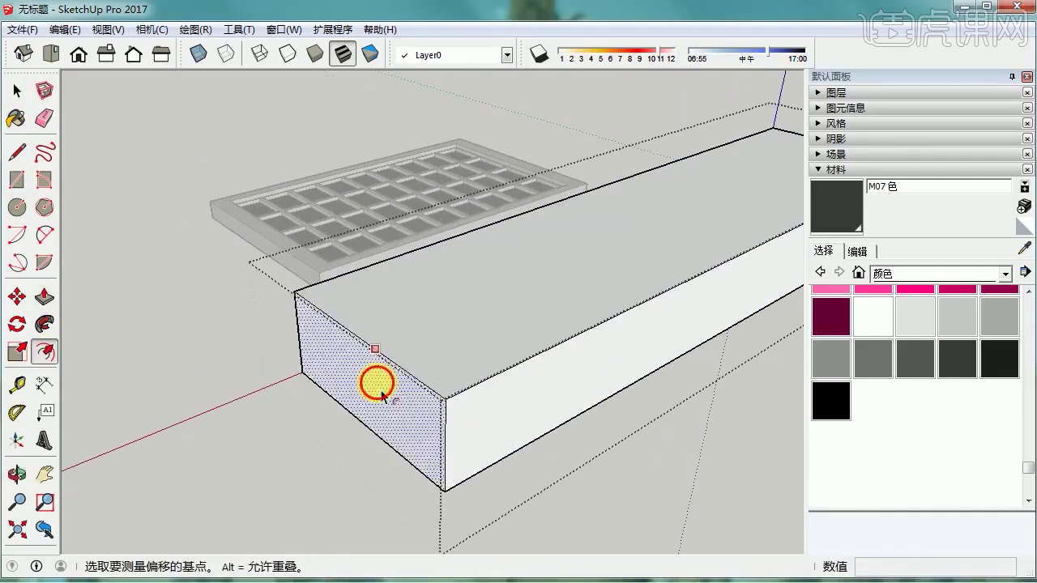
click(381, 395)
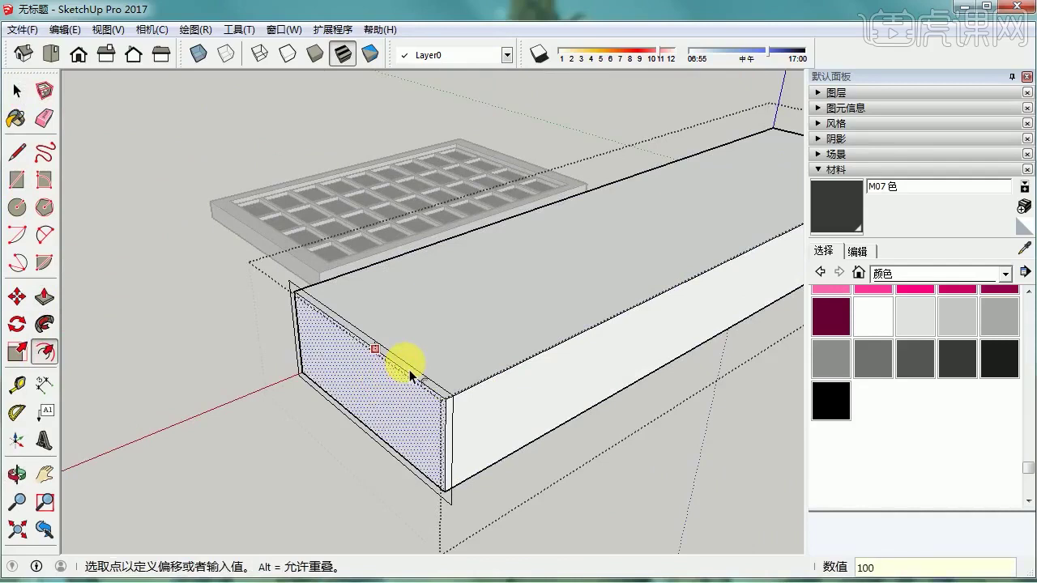
key(Return)
Offset the box's opposite end face outward to form a matching border.
middle_drag(557, 357, 230, 385)
click(473, 377)
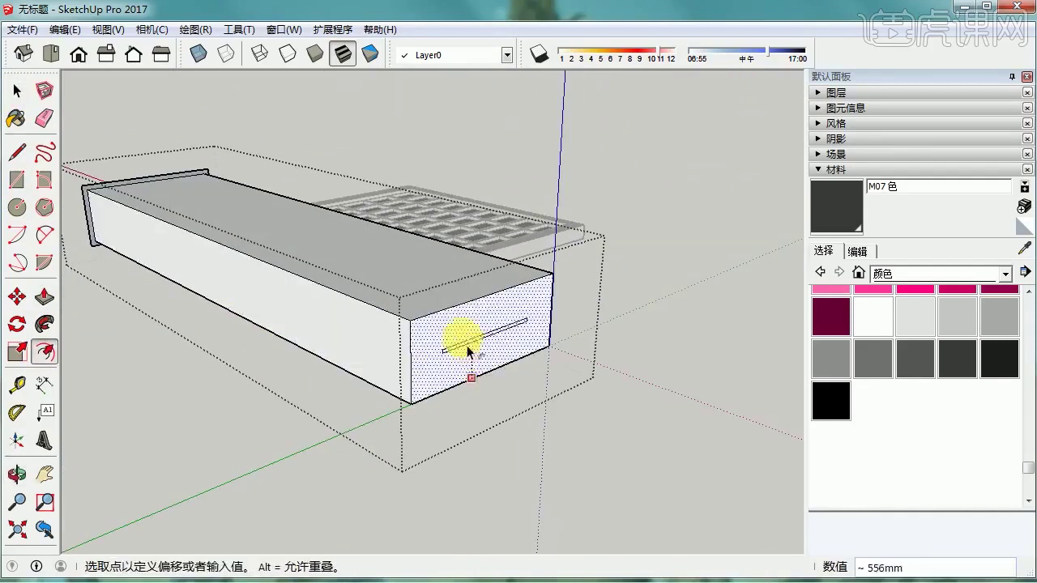
key(Escape)
click(471, 336)
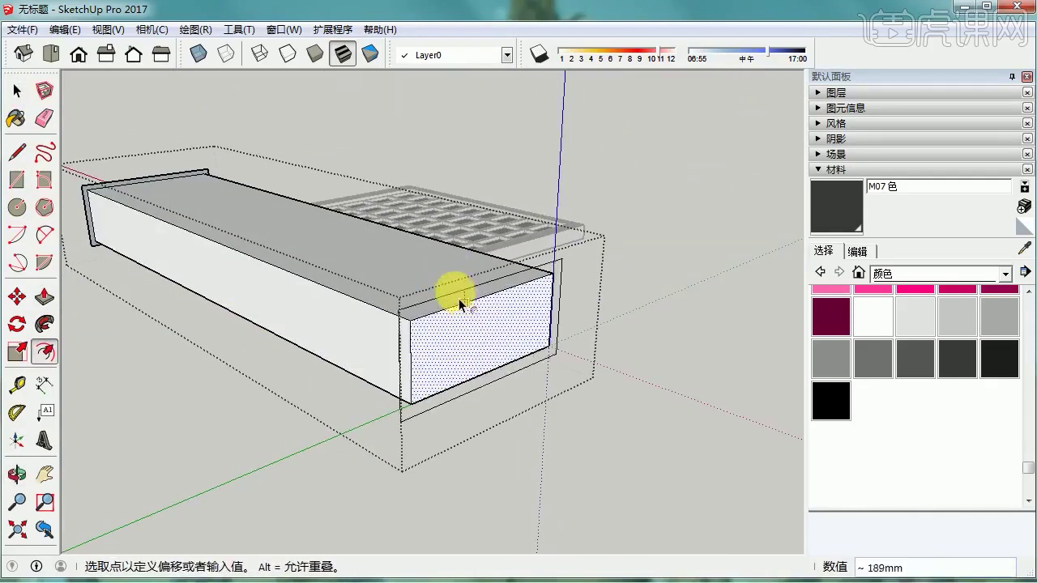
key(Escape)
Push/Pull the border faces at both ends of the box by 150 mm to make protruding end rims.
click(44, 297)
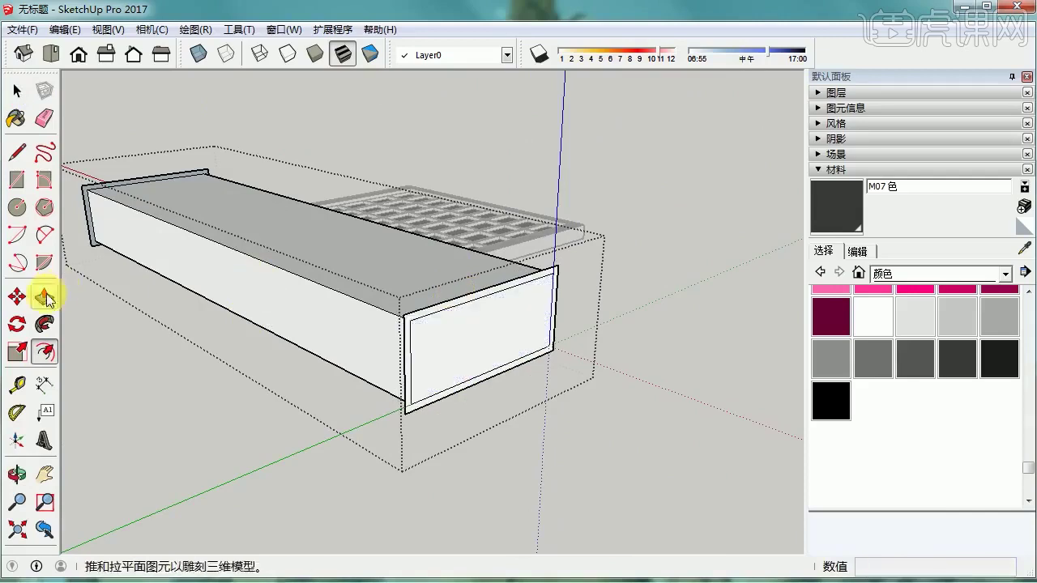
click(424, 308)
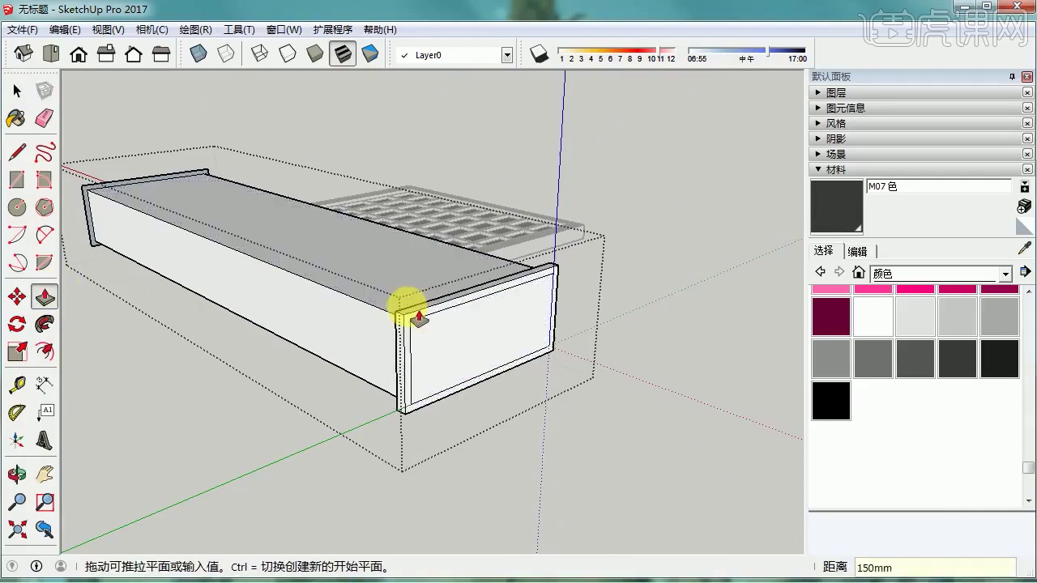
click(418, 318)
middle_drag(419, 318, 354, 423)
click(256, 363)
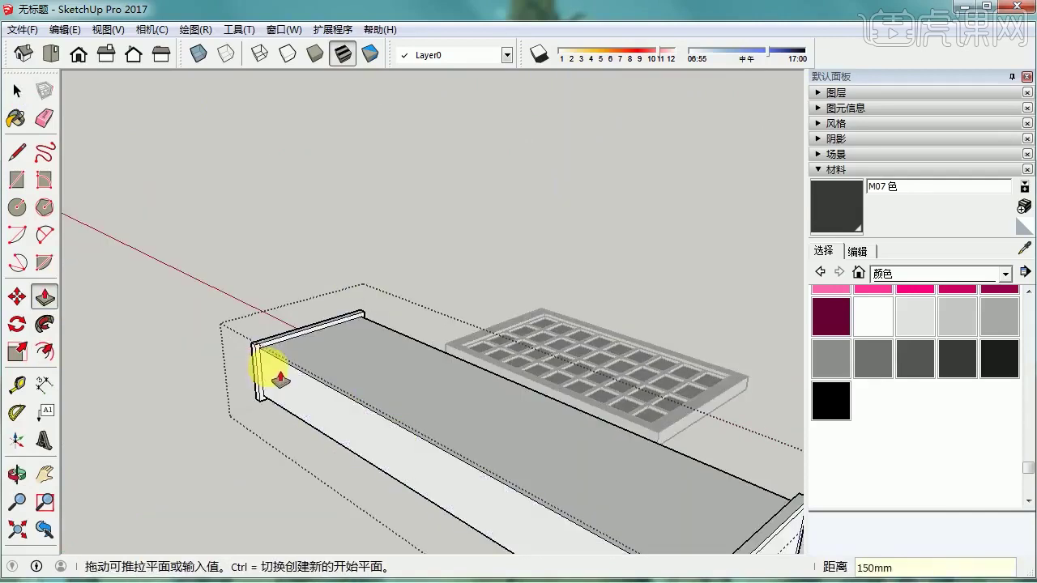
click(280, 377)
Reopen the box's group and divide the short edge where the top face meets the far end rim.
click(17, 89)
middle_drag(308, 268, 340, 357)
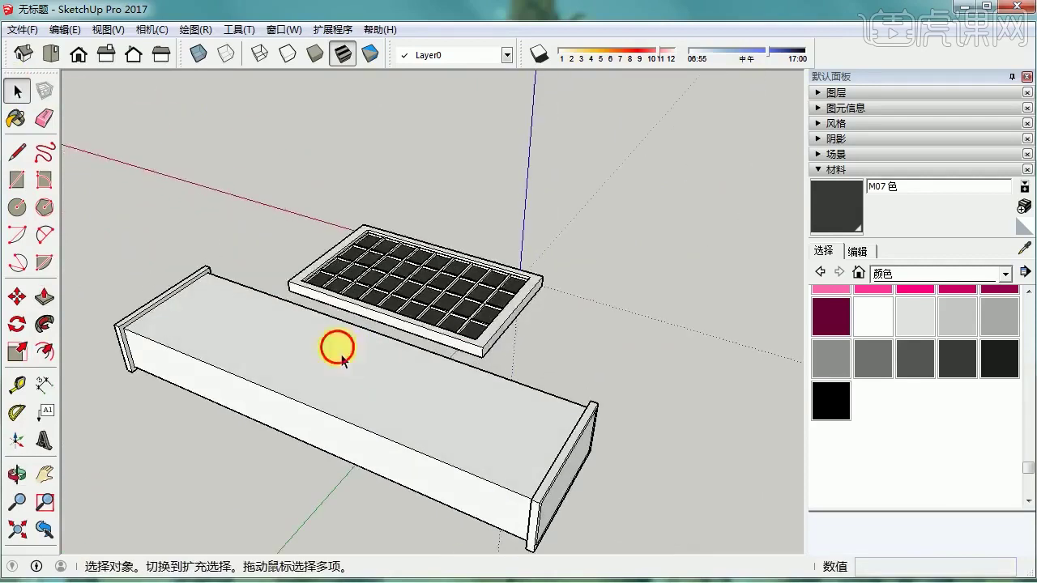
double_click(341, 361)
scroll(183, 313, up, 2)
right_click(178, 313)
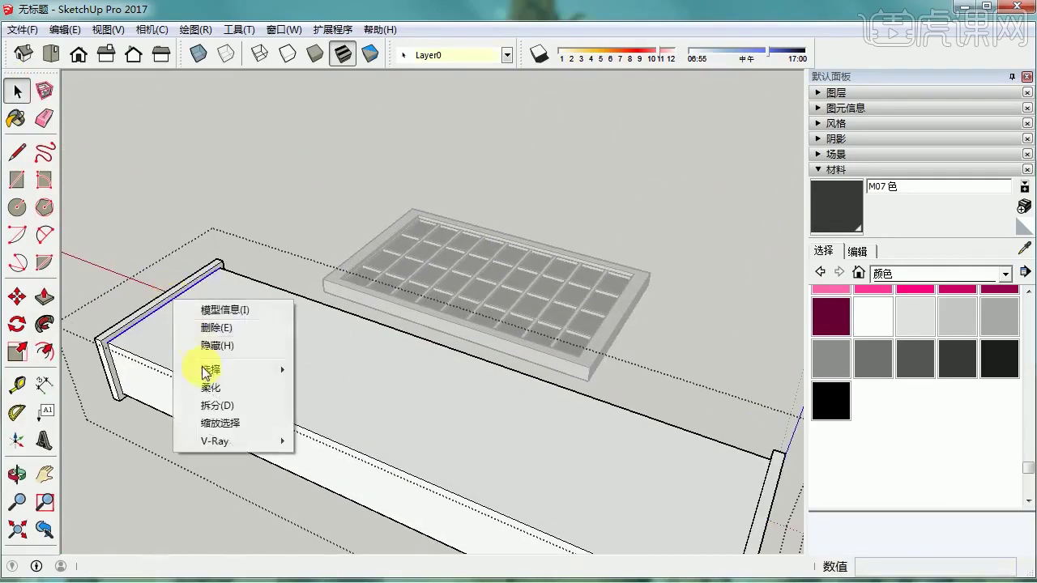
click(206, 401)
Draw a lengthwise line about 9878 mm long across the top face from the short edge's midpoint to the opposite rim.
click(17, 152)
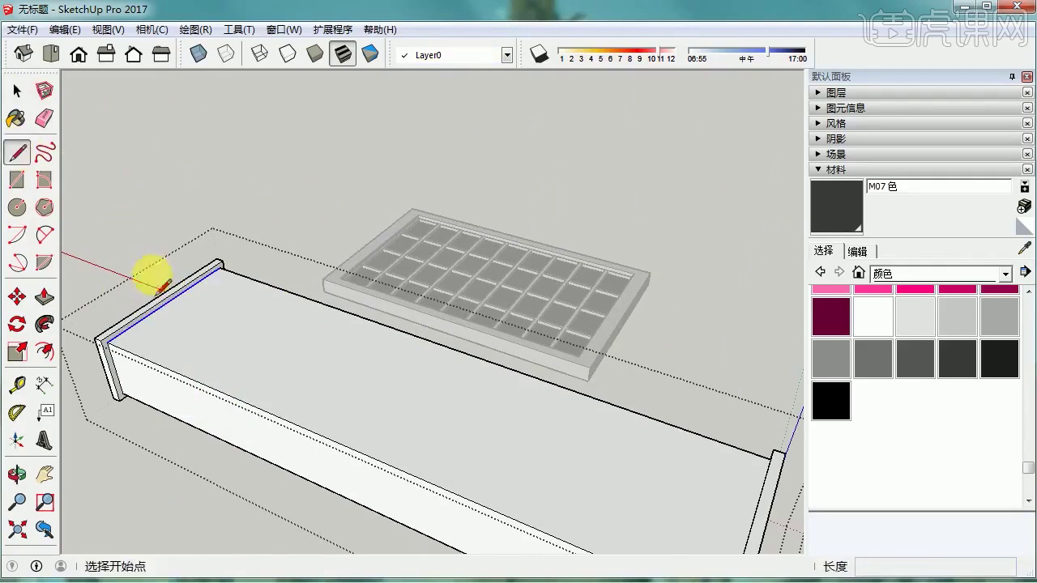
click(166, 302)
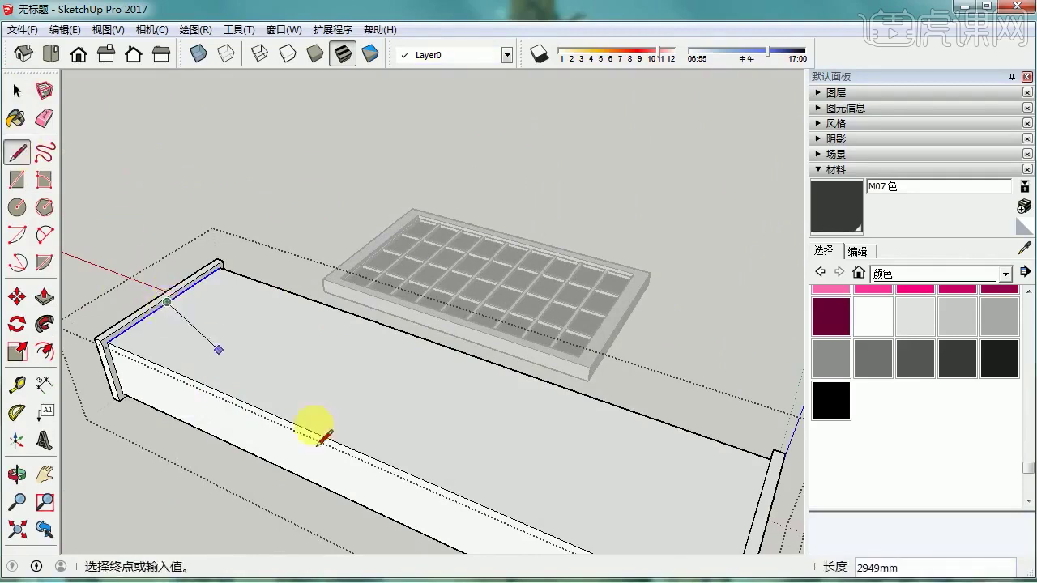
middle_drag(308, 428, 598, 373)
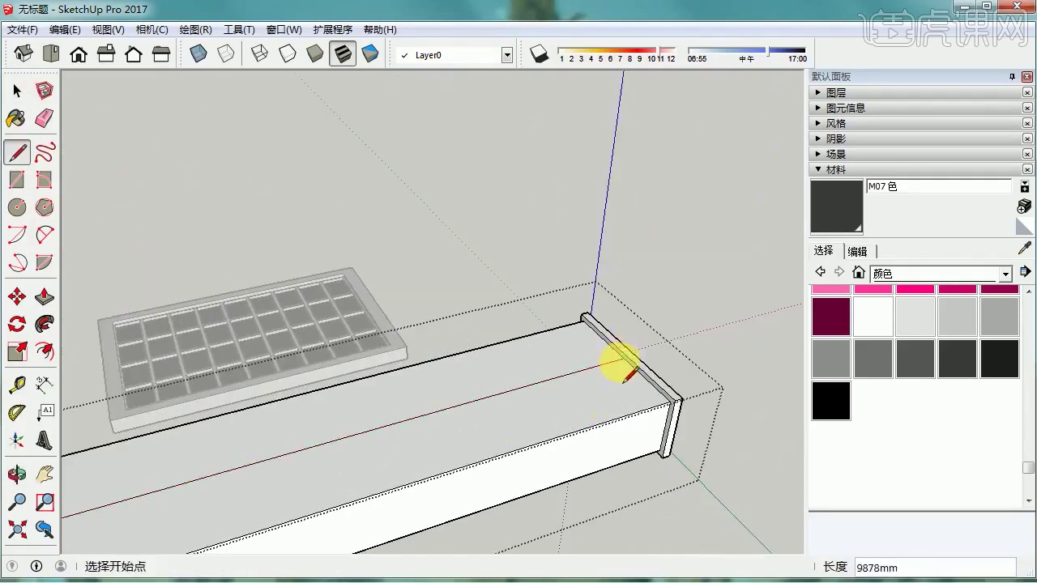
key(space)
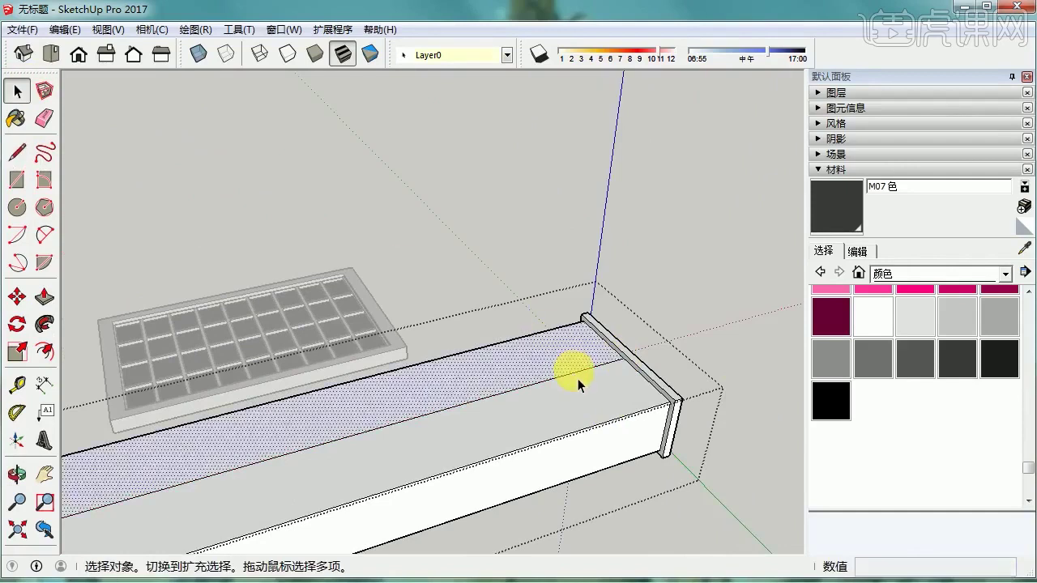
Copy the lengthwise centre line a small distance sideways so the two lines enclose a narrow strip.
click(15, 296)
scroll(617, 381, up, 5)
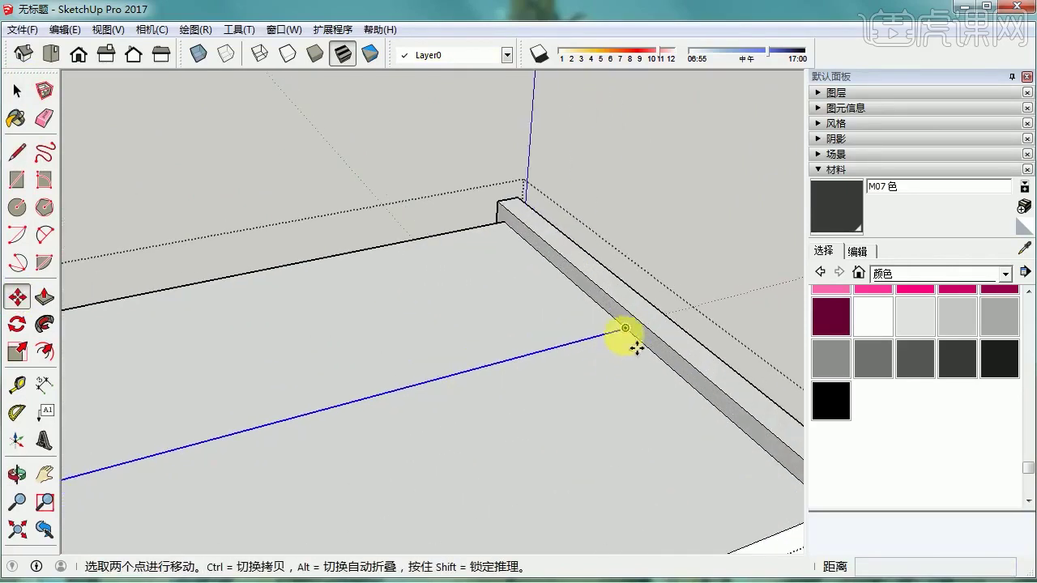
ctrl+click(628, 332)
scroll(646, 353, up, 2)
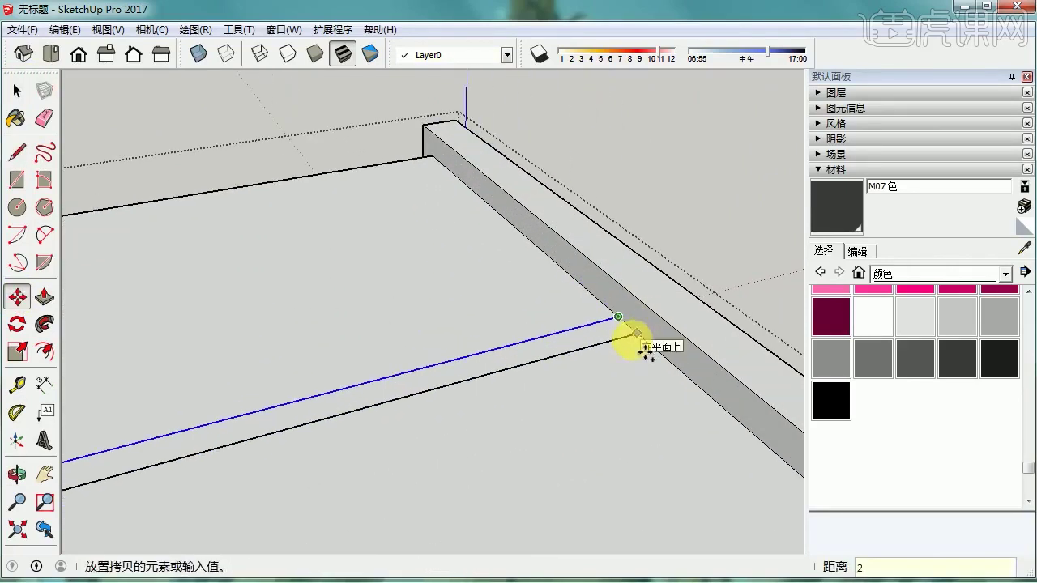
text(2)
key(Return)
key(space)
scroll(402, 357, up, 3)
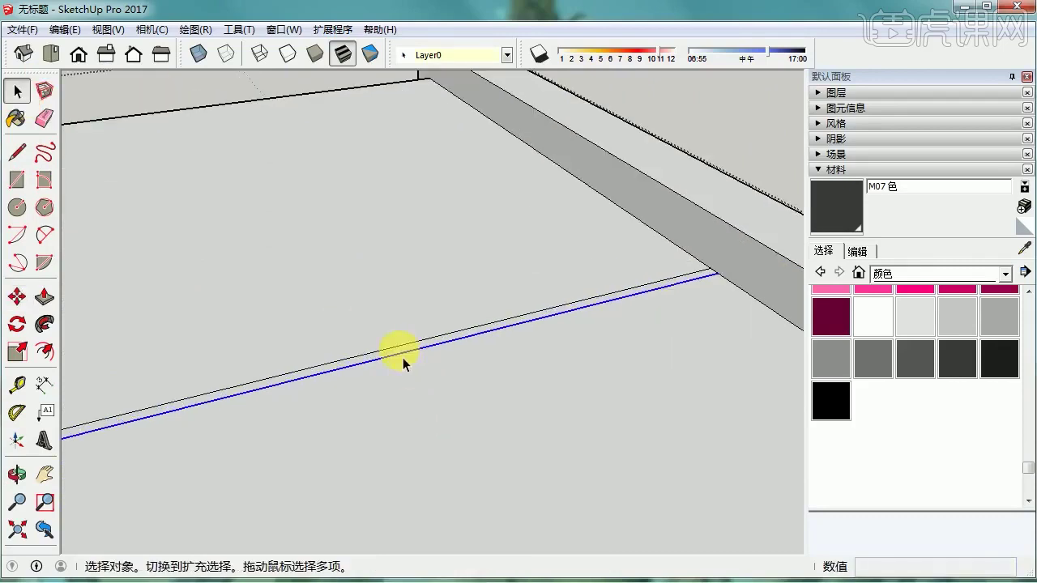
Push/Pull the narrow strip on the top face down about 35 mm to cut a groove.
click(45, 296)
click(348, 373)
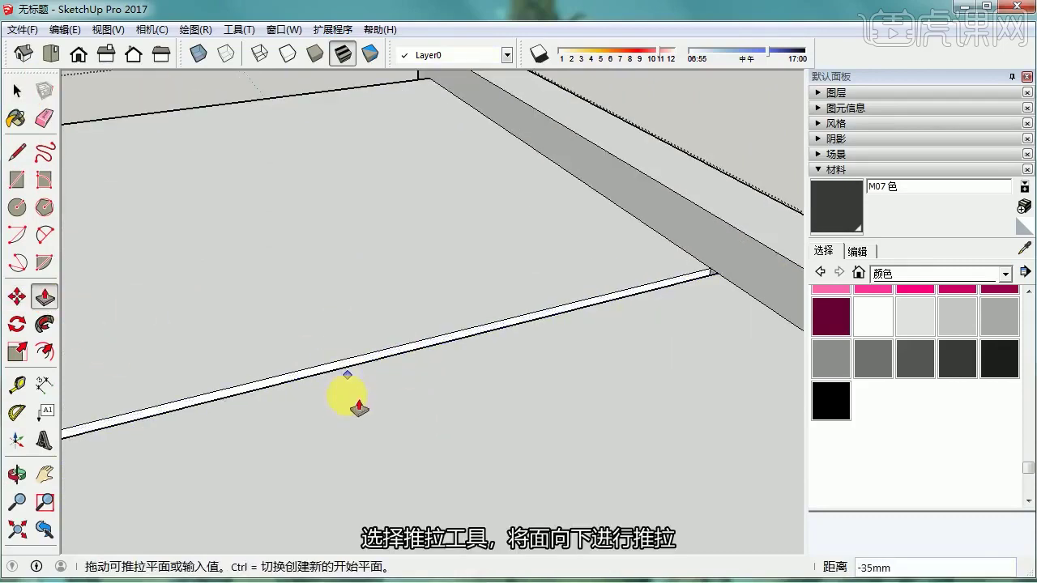
click(351, 405)
click(16, 94)
Draw a vertical 1100 mm line down the middle of the box's long front face to split it into two halves.
scroll(325, 228, down, 4)
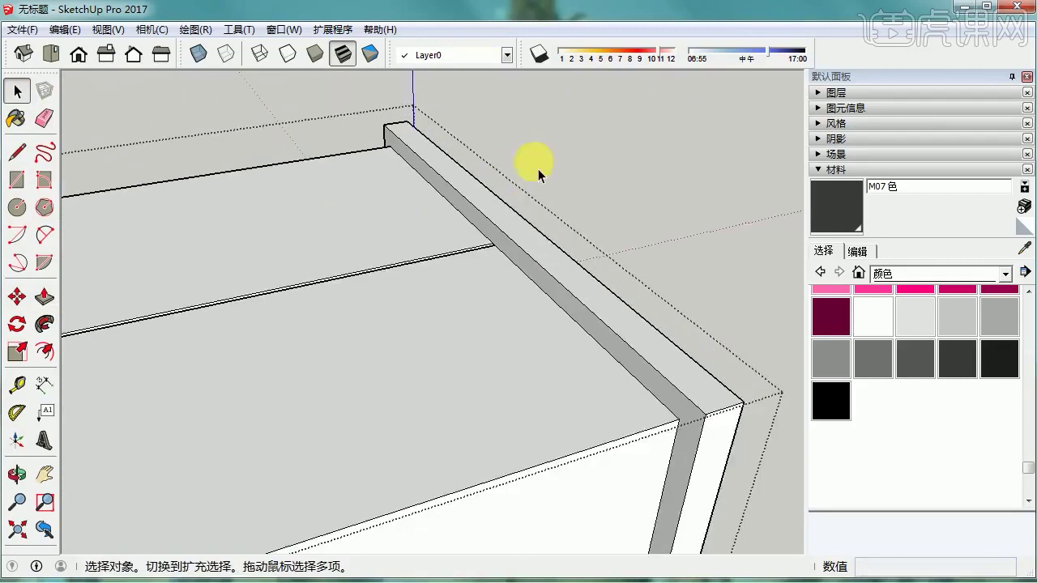
middle_drag(538, 168, 450, 366)
double_click(451, 366)
shift+middle_drag(462, 251, 393, 296)
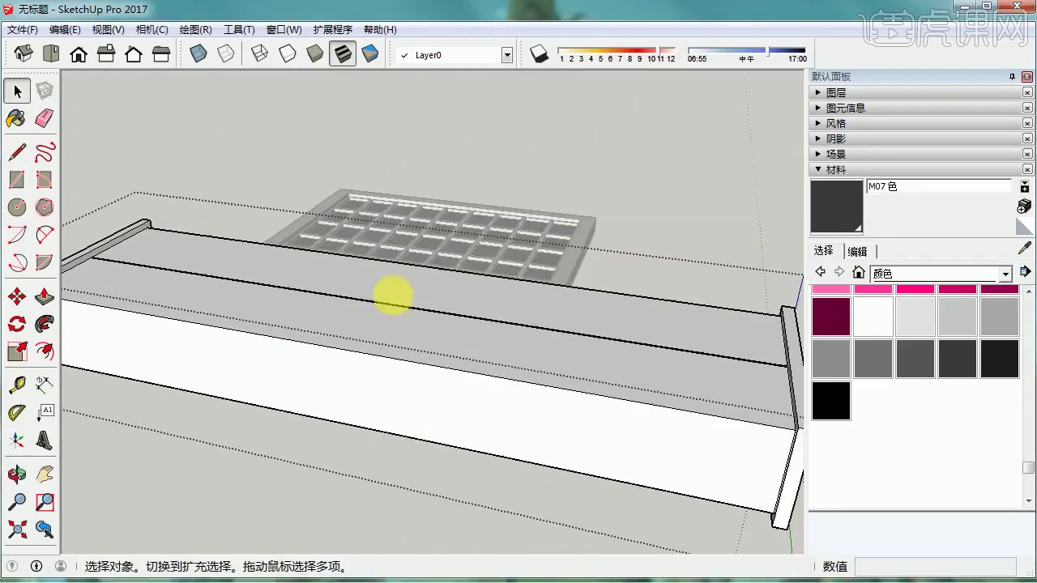
key(l)
click(350, 350)
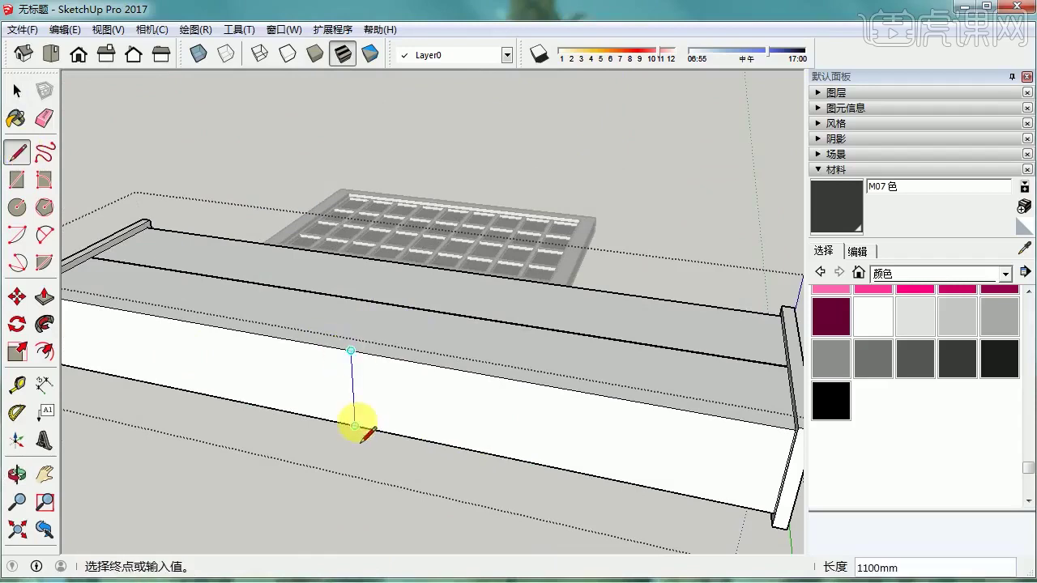
click(16, 92)
Leave the group and scale the whole long box to about 0.88 along the red axis.
click(136, 99)
scroll(274, 223, down, 3)
click(448, 361)
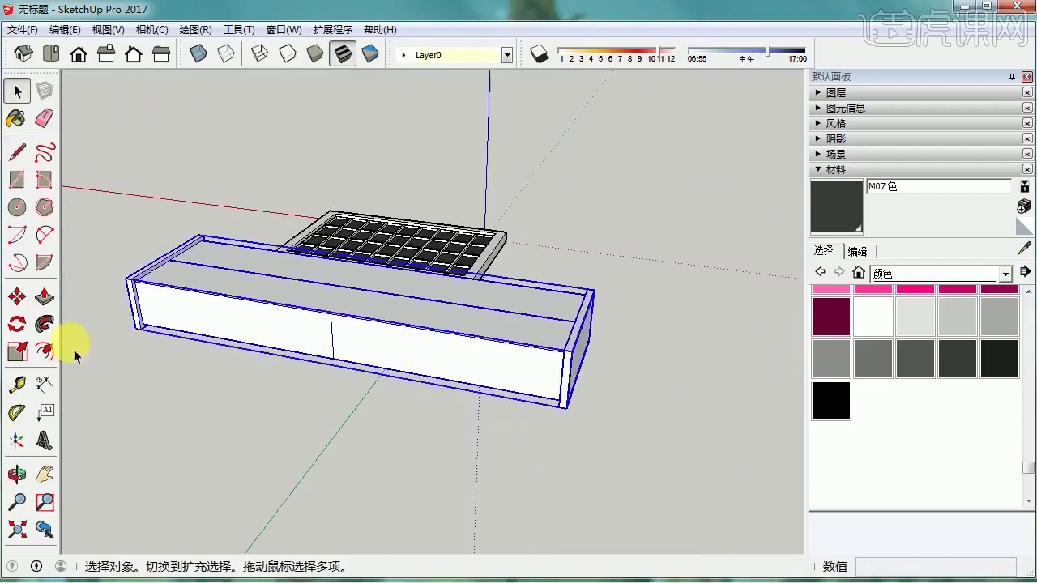
click(17, 351)
middle_drag(665, 337, 600, 342)
drag(534, 354, 474, 340)
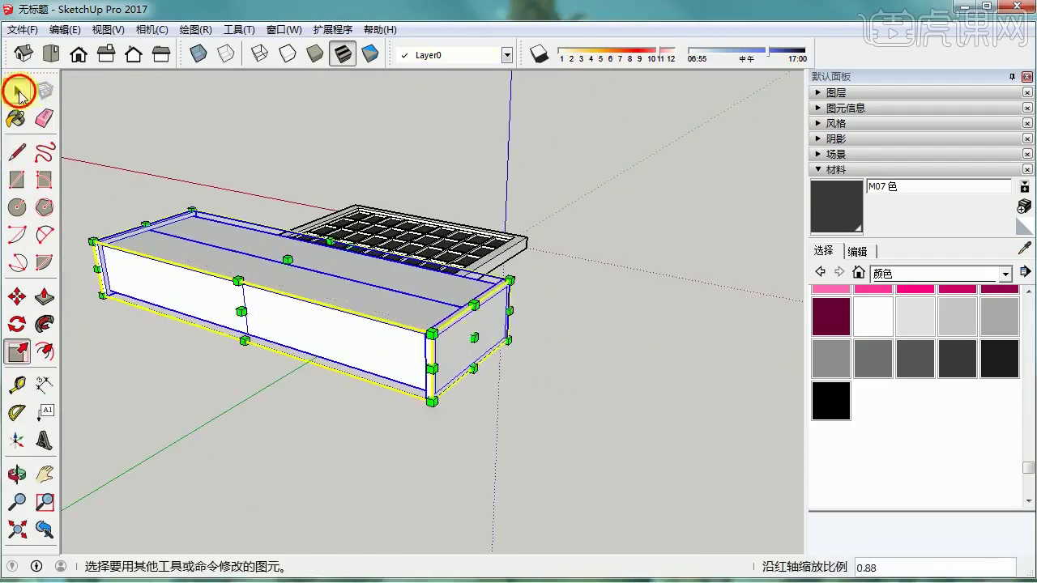
Scale the long box again along the red axis to about 0.90, fine-tune its size and deselect it.
click(18, 92)
click(280, 206)
middle_drag(279, 206, 357, 225)
drag(349, 218, 368, 324)
key(space)
triple_click(370, 329)
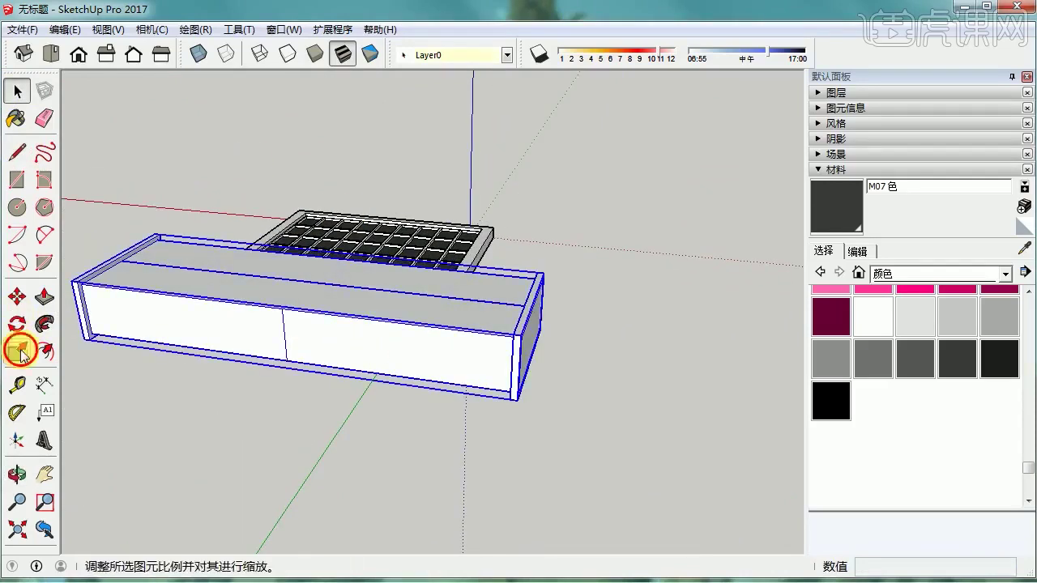
click(16, 350)
drag(520, 334, 495, 325)
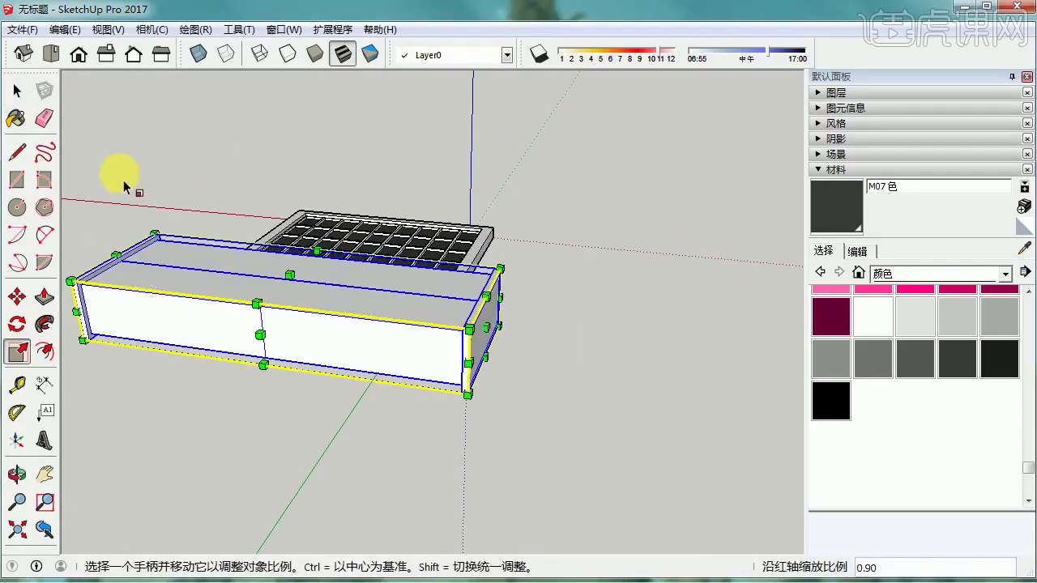
middle_drag(214, 247, 324, 292)
middle_drag(619, 383, 580, 374)
drag(585, 374, 608, 378)
click(29, 87)
click(230, 155)
Draw a narrow upright rectangle about 188 mm wide and 785 mm tall on the box's front face near the far end.
scroll(271, 349, up, 3)
double_click(269, 344)
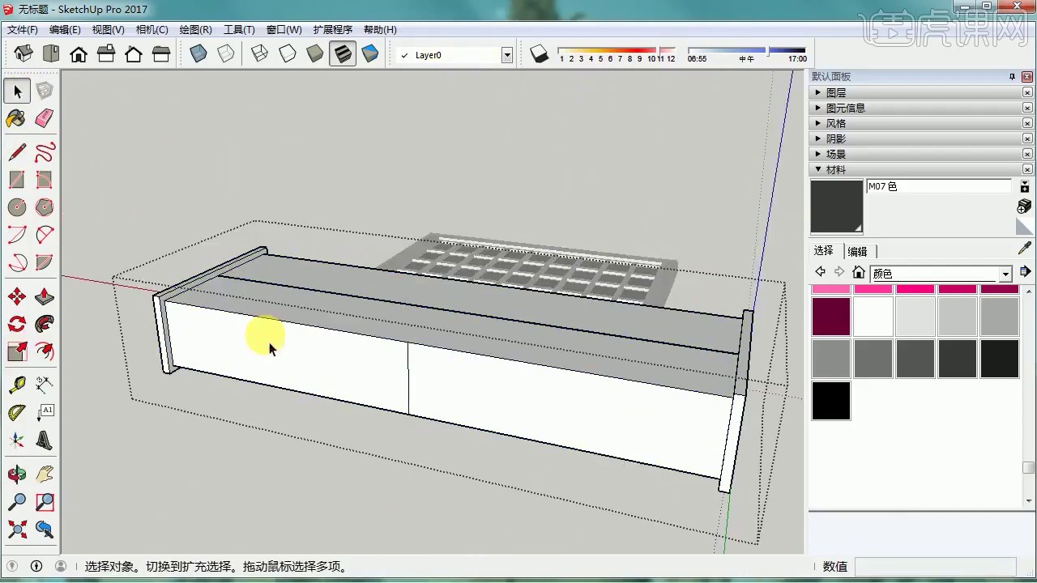
click(16, 179)
scroll(212, 324, up, 3)
click(141, 301)
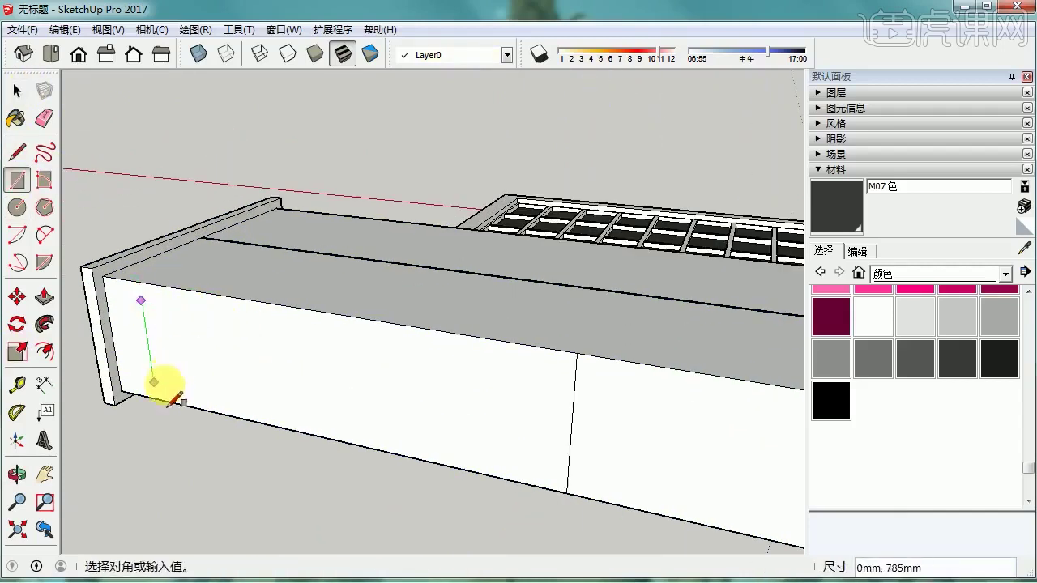
click(172, 392)
Turn the narrow upright rectangle into its own group and open it for editing.
click(16, 91)
scroll(151, 331, up, 3)
right_click(154, 328)
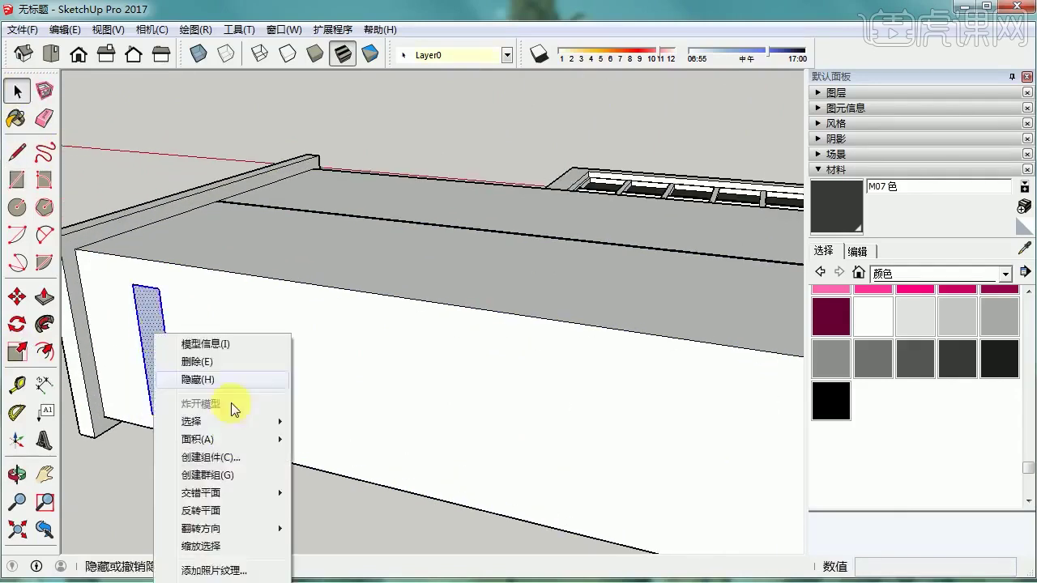
click(206, 475)
double_click(154, 352)
Push/Pull the narrow rectangle outward about 34 mm into a slim panel.
click(44, 297)
click(158, 330)
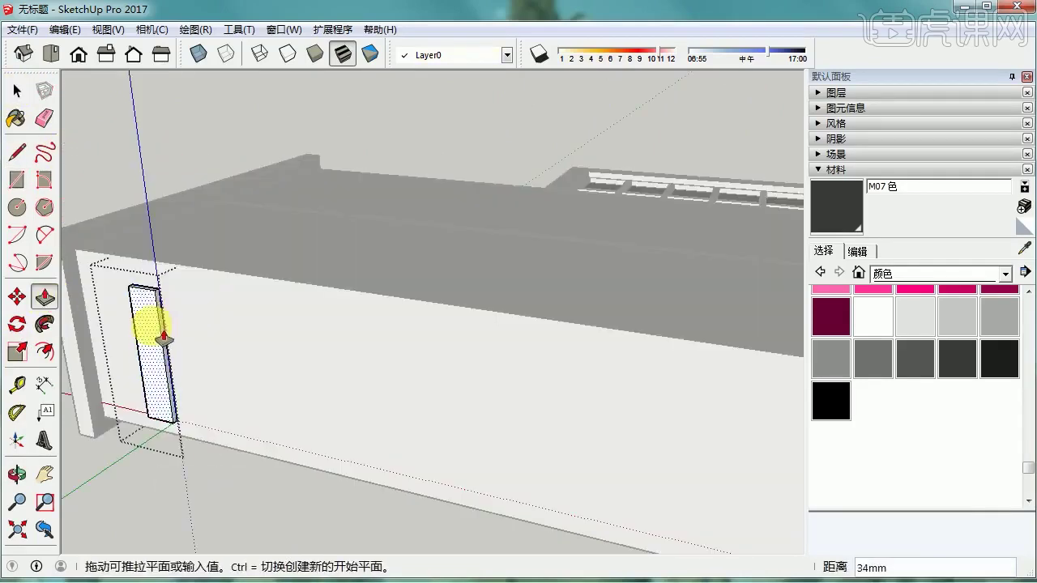
click(162, 332)
click(16, 91)
Divide the slim panel's long front edge into four segments and draw horizontal lines about 188 mm long across its face at the division points.
scroll(203, 370, up, 3)
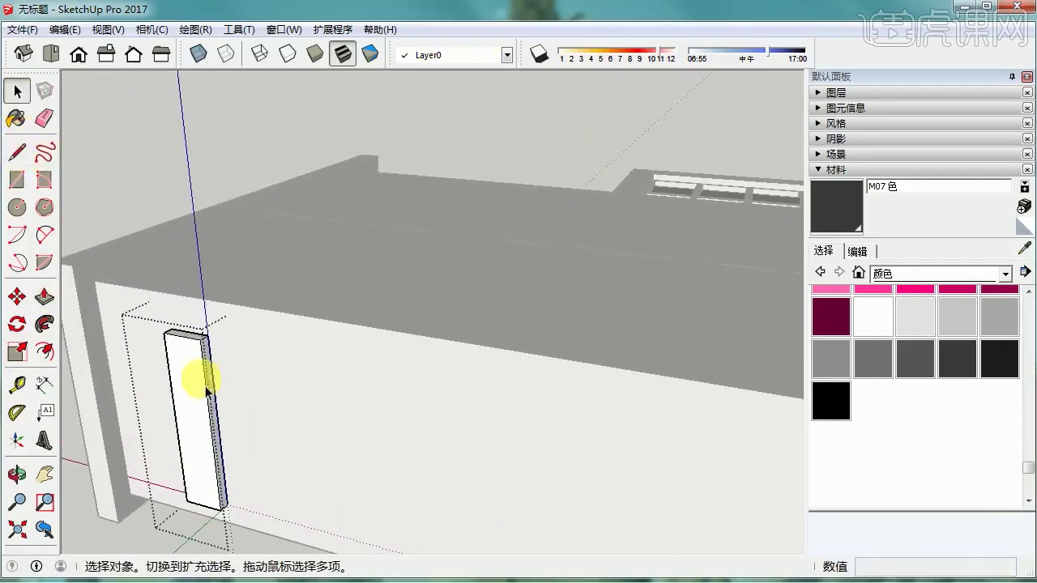
right_click(163, 394)
click(212, 489)
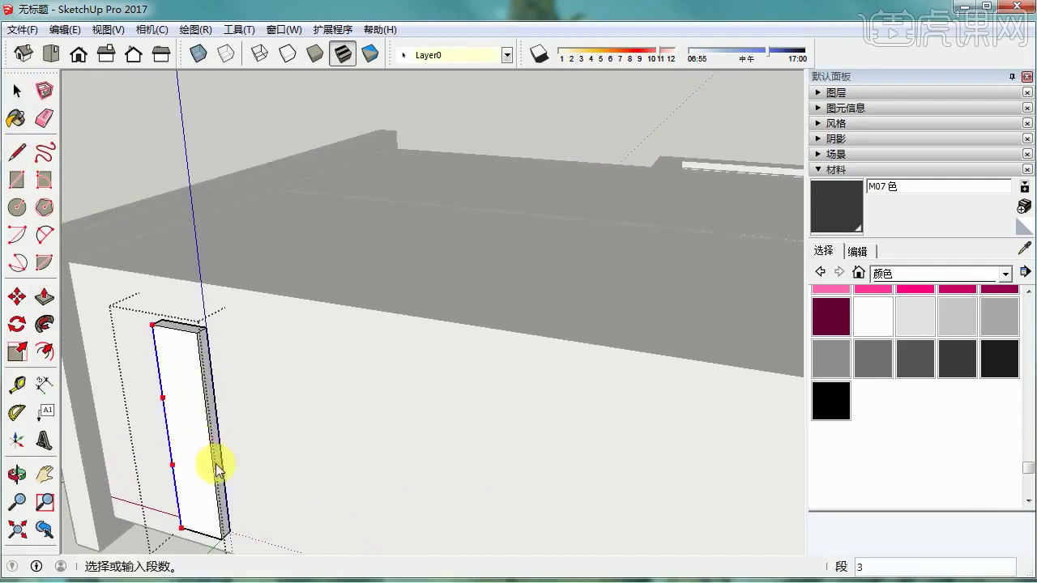
click(219, 470)
key(l)
click(159, 379)
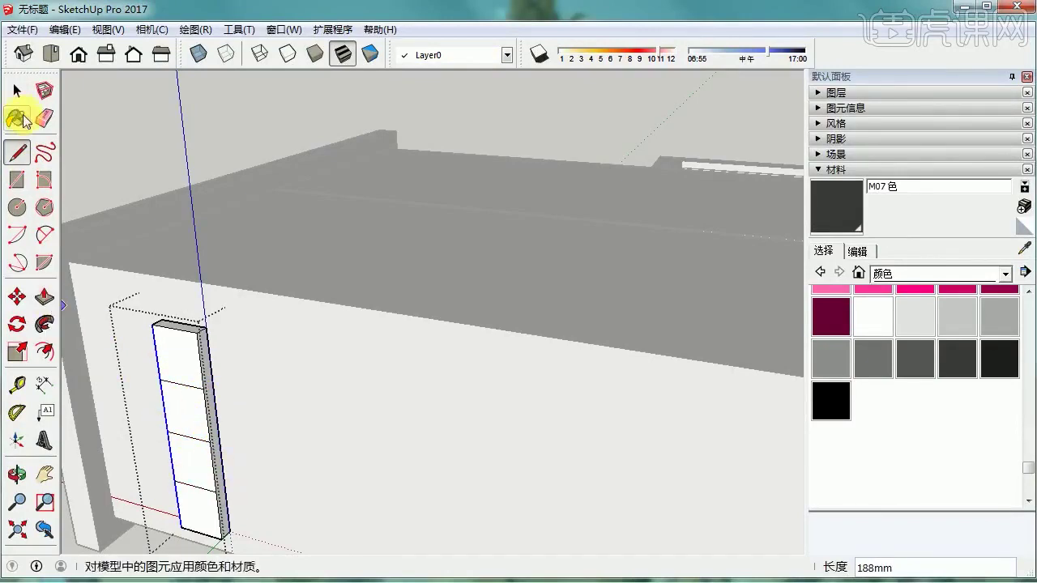
Offset the outlines of all four cells on the slim panel inward by 30 mm.
click(44, 352)
click(173, 347)
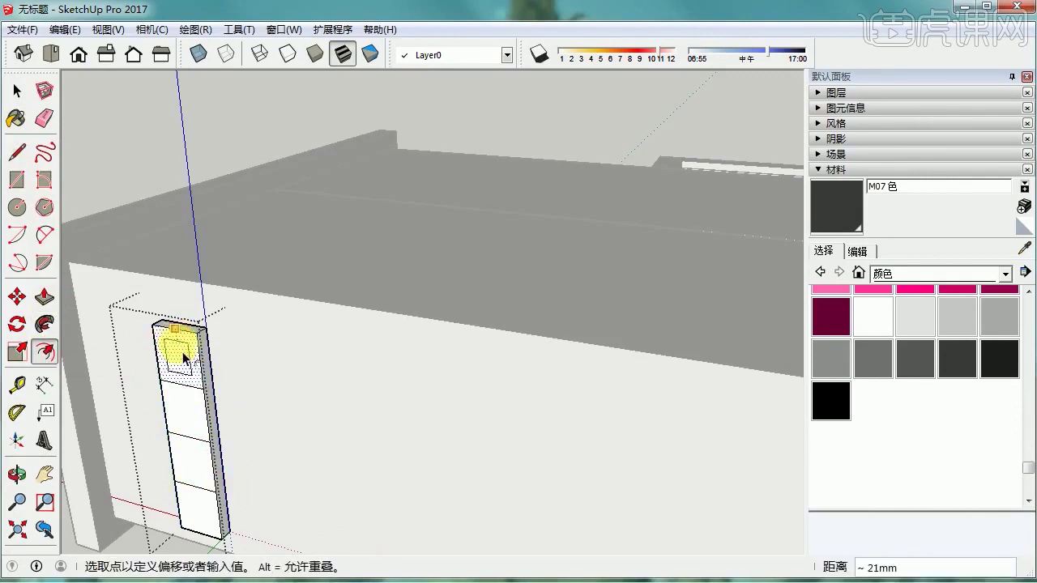
text(30)
key(Return)
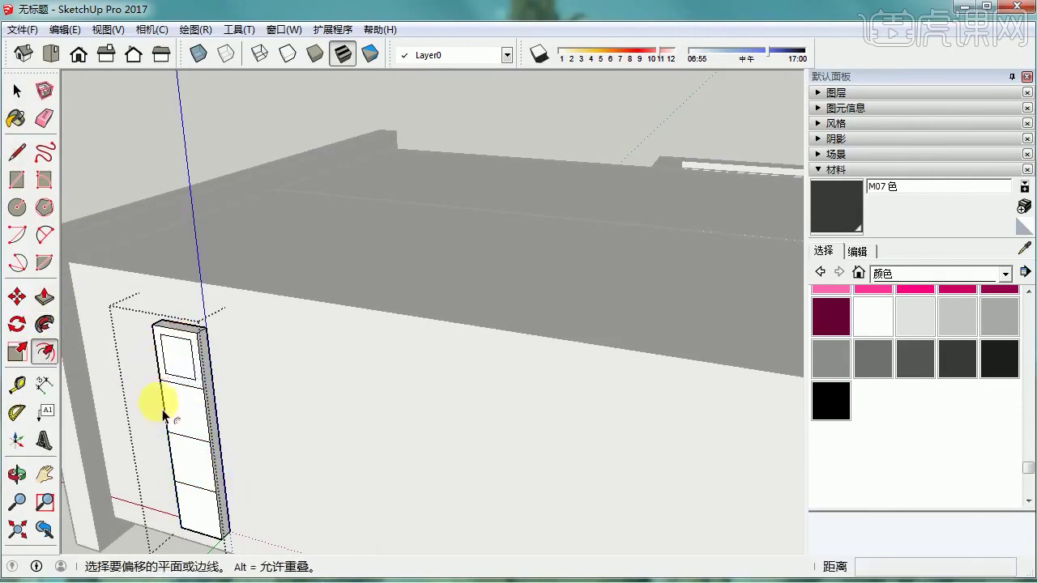
double_click(193, 411)
double_click(204, 464)
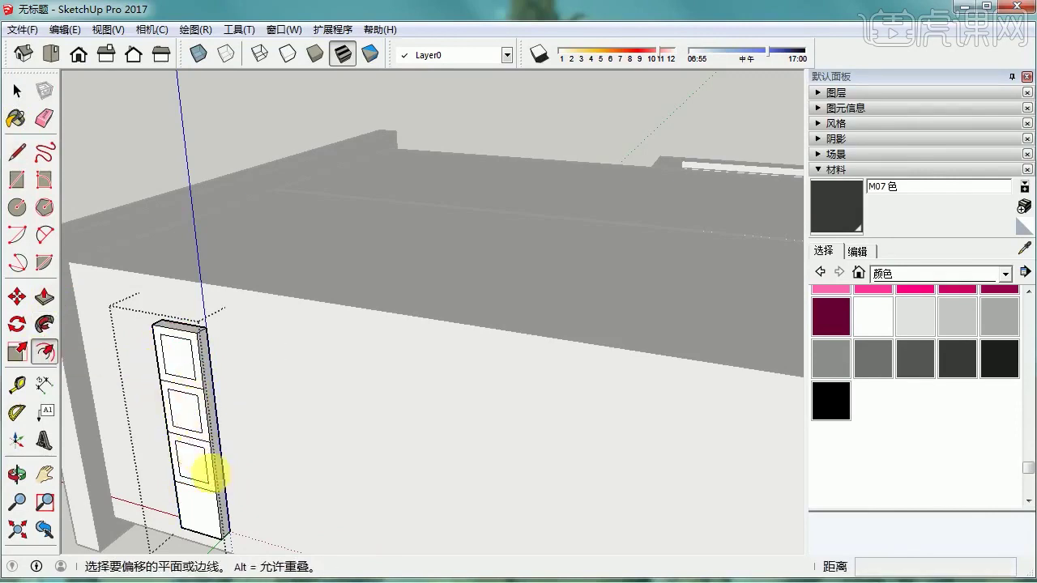
double_click(197, 506)
Push/Pull the inner faces of all four cells on the slim panel outward by 30 mm and leave the group.
click(44, 297)
middle_drag(139, 405, 199, 437)
scroll(209, 470, up, 2)
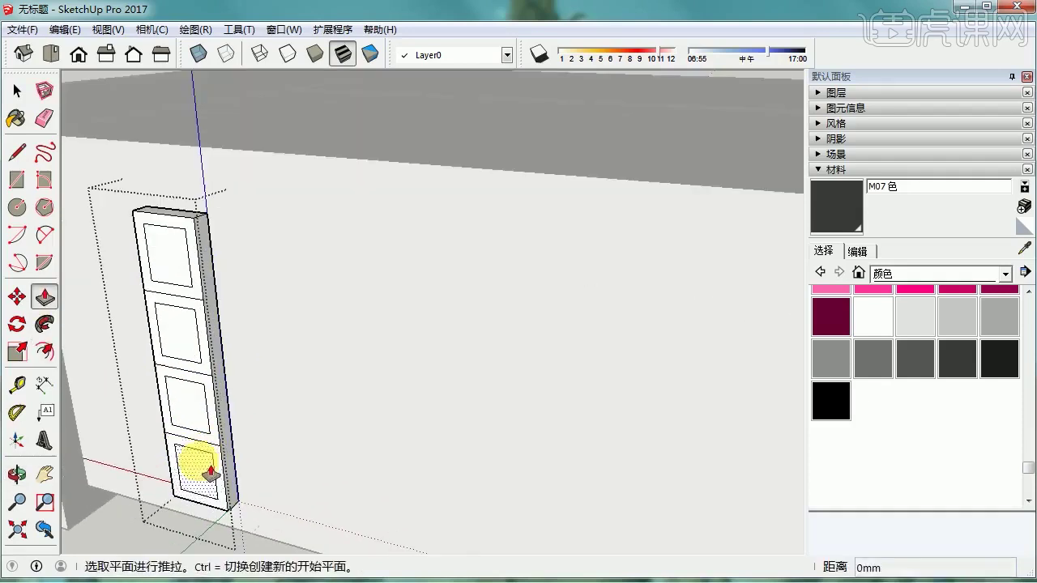
click(207, 473)
text(30)
key(Return)
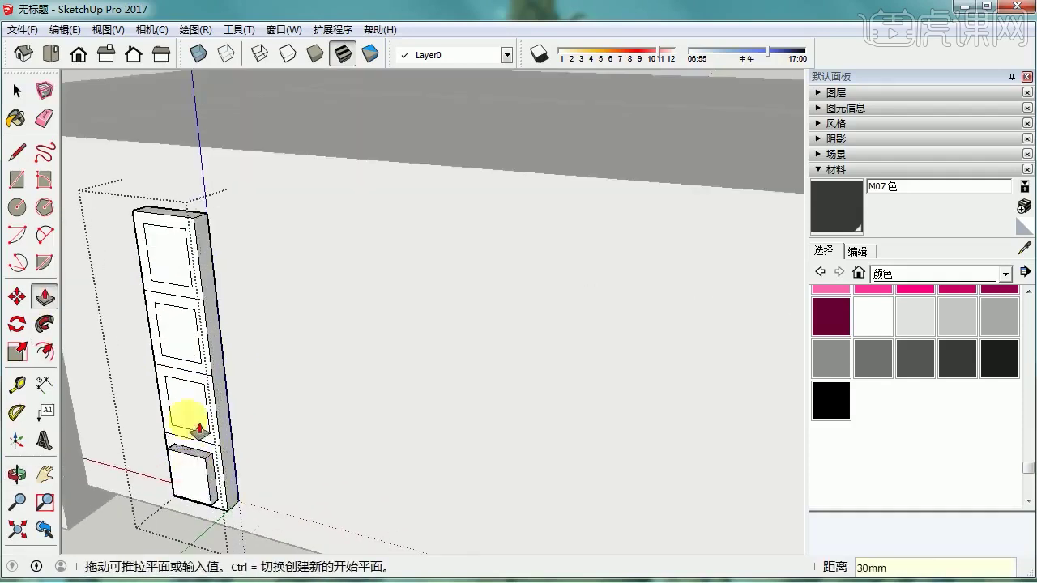
click(186, 401)
text(3)
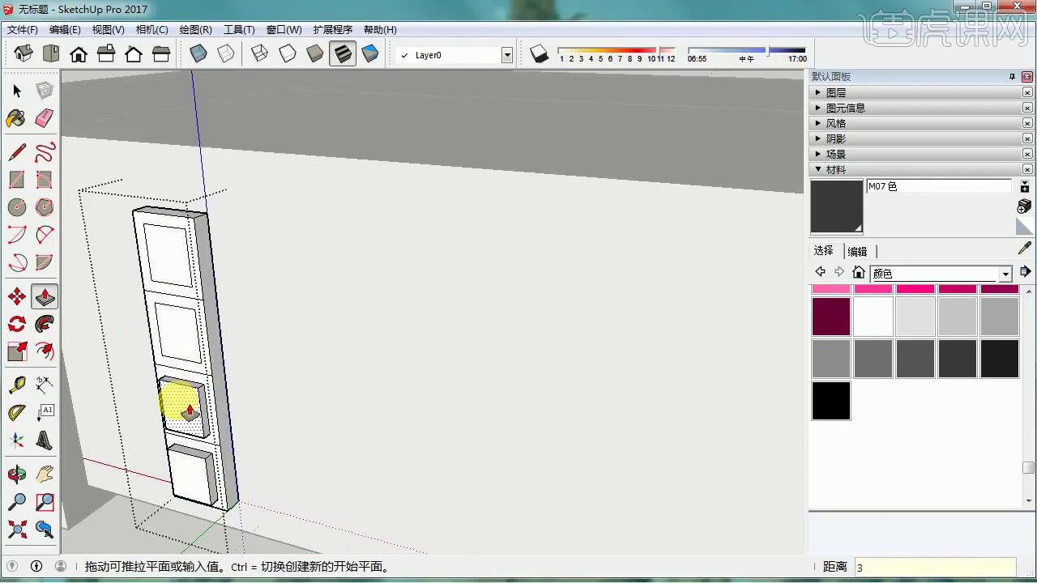
text(0)
key(Return)
text(30)
key(Return)
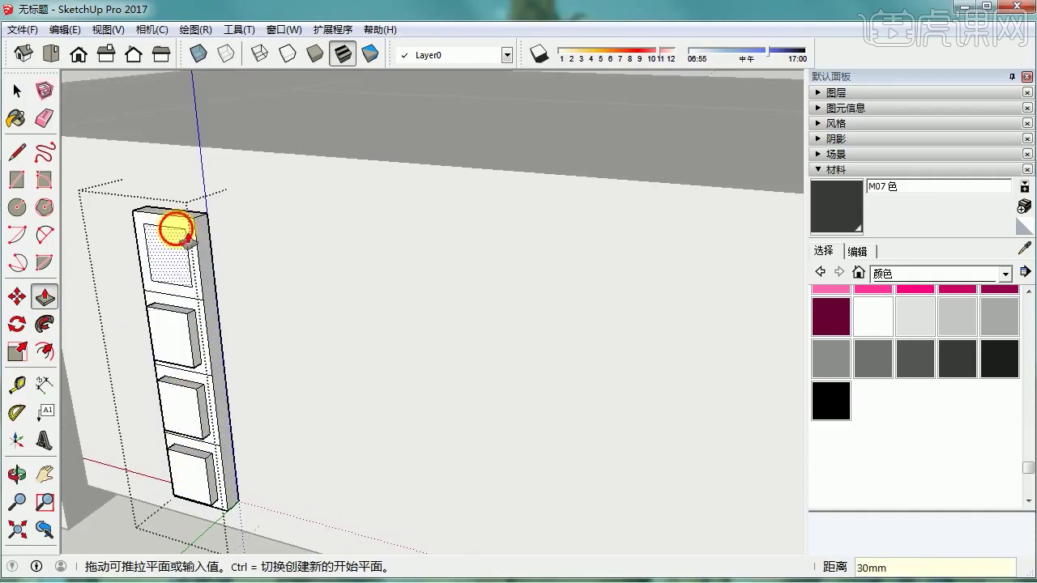
key(space)
scroll(162, 263, down, 4)
click(197, 472)
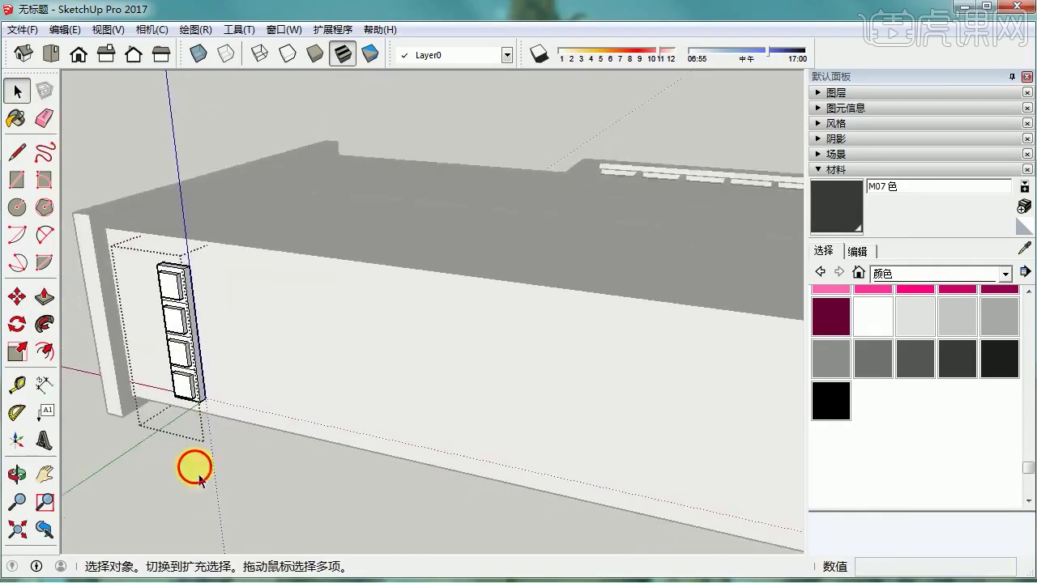
Adjust the slim panel's position on the box front and copy it into an evenly spaced row of five panels.
click(187, 364)
middle_drag(259, 352, 300, 348)
key(m)
click(316, 381)
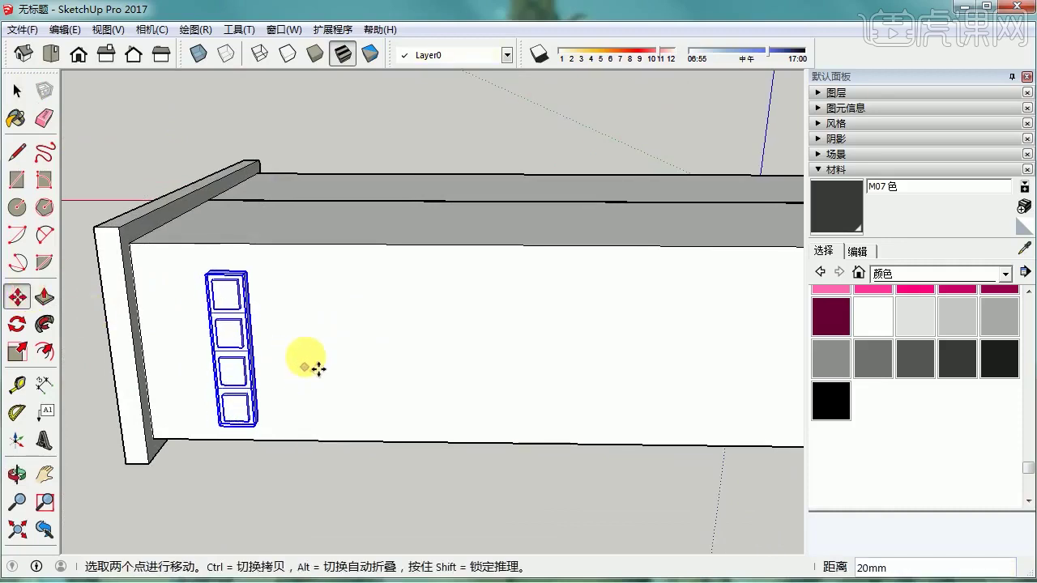
scroll(313, 357, up, 3)
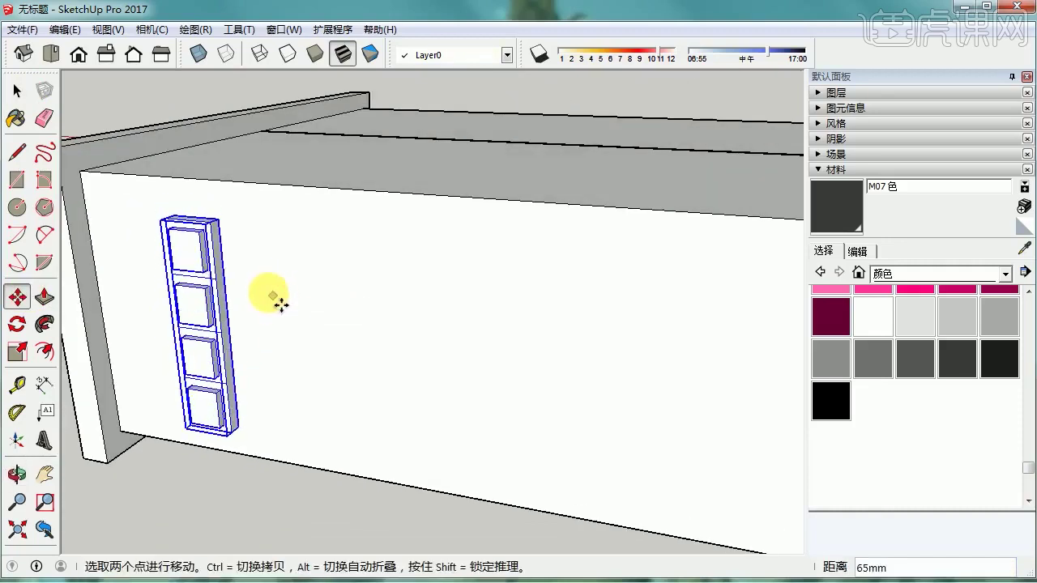
key(ctrl)
click(350, 313)
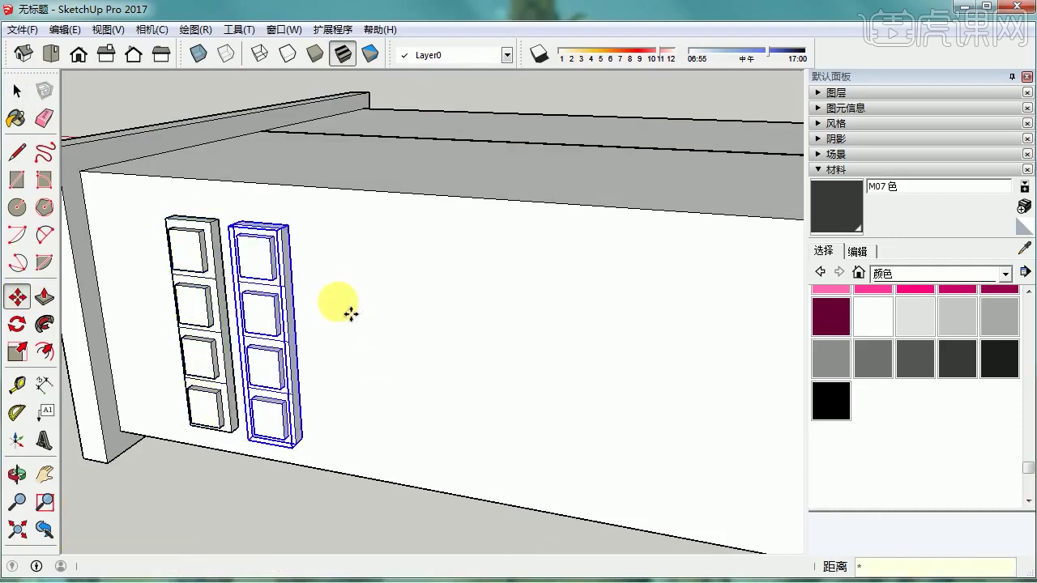
key(Return)
scroll(292, 287, down, 1)
click(18, 91)
scroll(256, 258, down, 3)
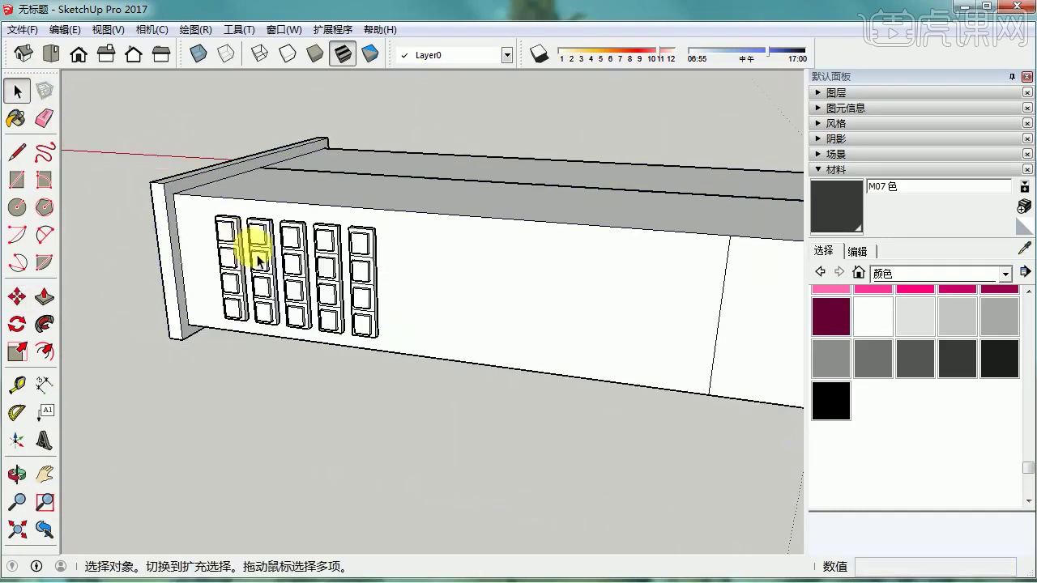
Combine the five slim panels on the box front into one group.
click(232, 243)
shift+click(262, 251)
shift+click(292, 254)
shift+click(329, 260)
shift+click(364, 263)
right_click(364, 261)
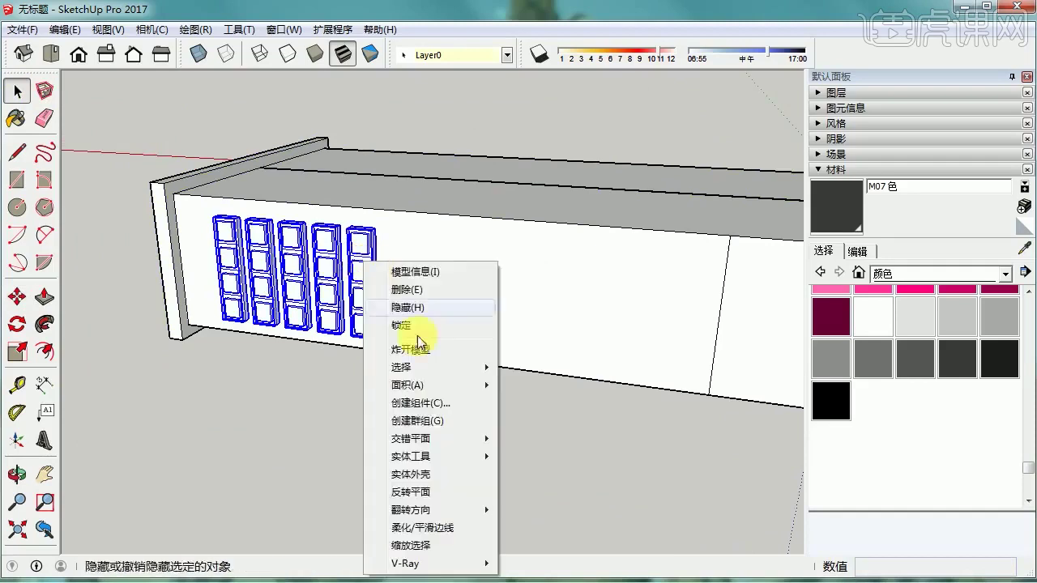
click(430, 421)
Copy the group of five panels about 1887 mm along the box front within the same half.
click(17, 296)
scroll(347, 242, down, 1)
click(332, 187)
key(ctrl)
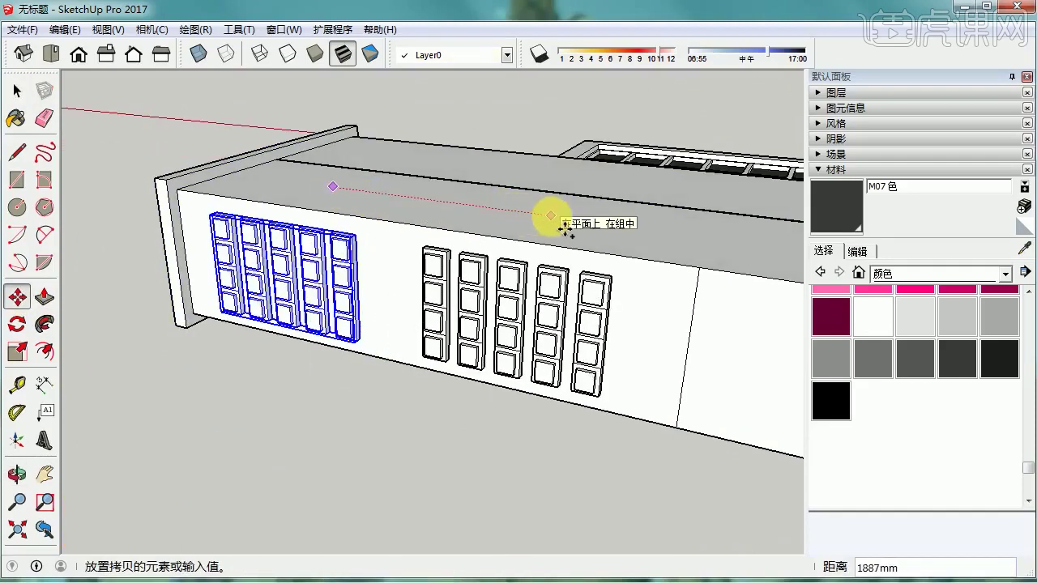
click(548, 216)
Shift the original group of five panels slightly along the front toward its copy.
click(17, 90)
click(336, 278)
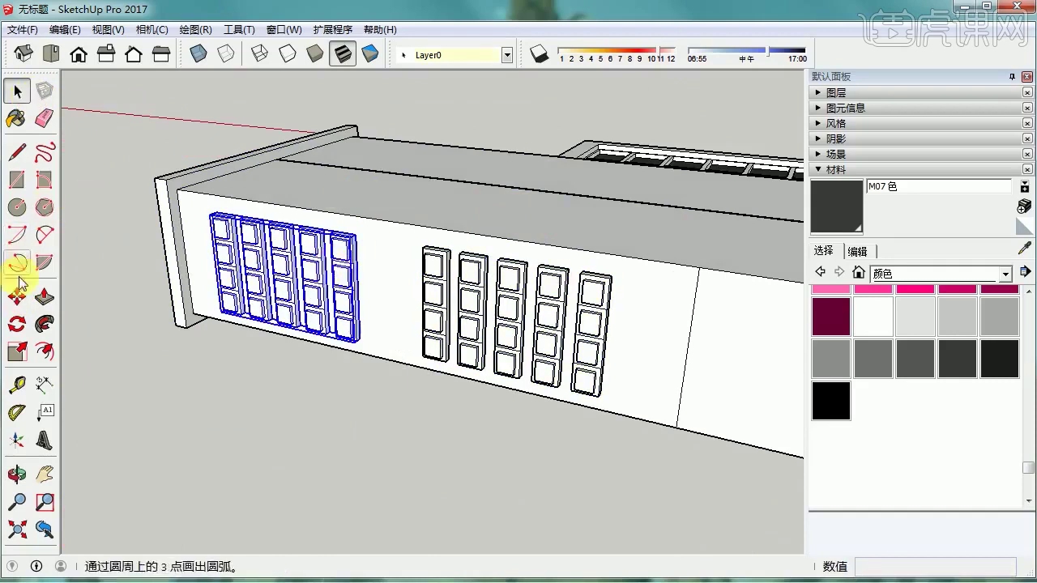
click(17, 296)
click(349, 188)
click(16, 91)
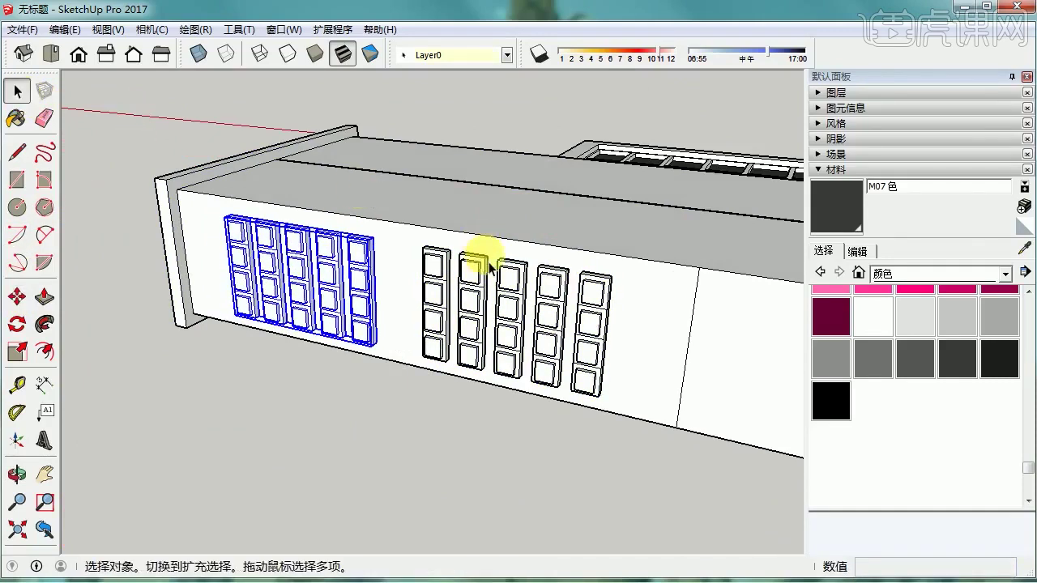
Copy both panel groups about 3965 mm along the front onto the other half and fine-tune the copies' position.
shift+click(478, 260)
key(m)
middle_drag(347, 296, 288, 264)
key(ctrl)
click(249, 204)
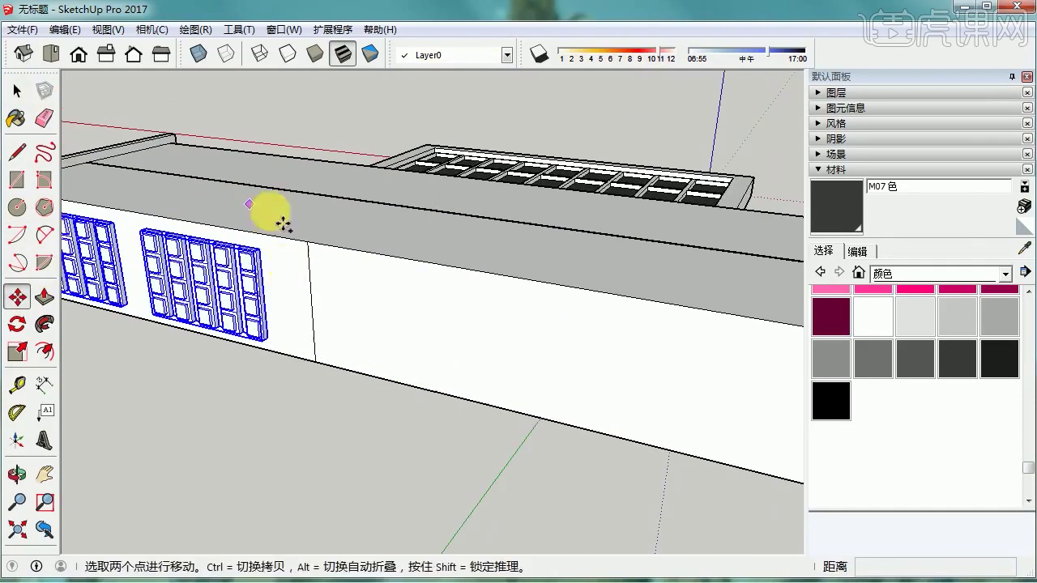
click(684, 289)
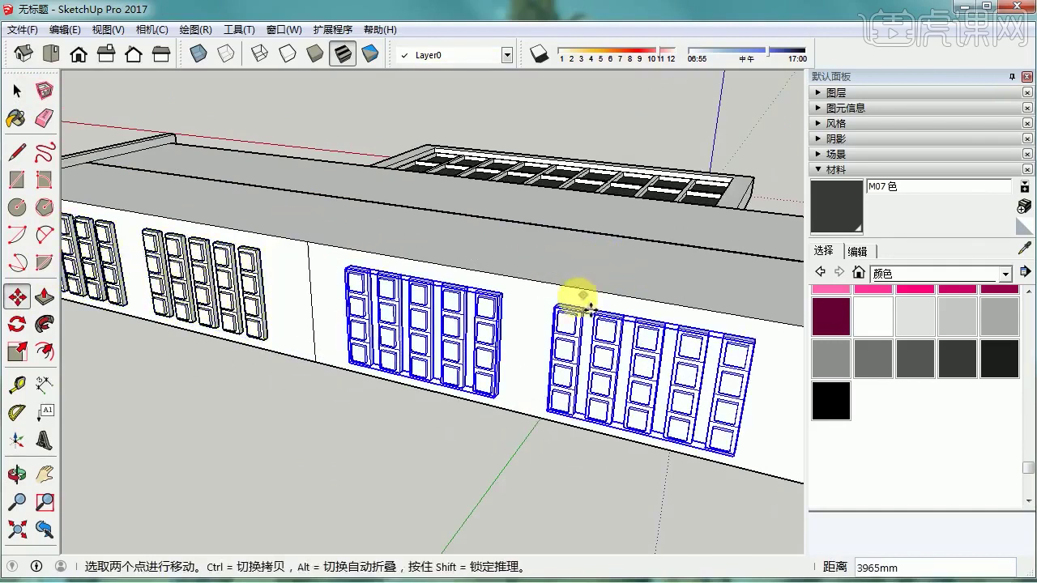
middle_drag(576, 294, 587, 253)
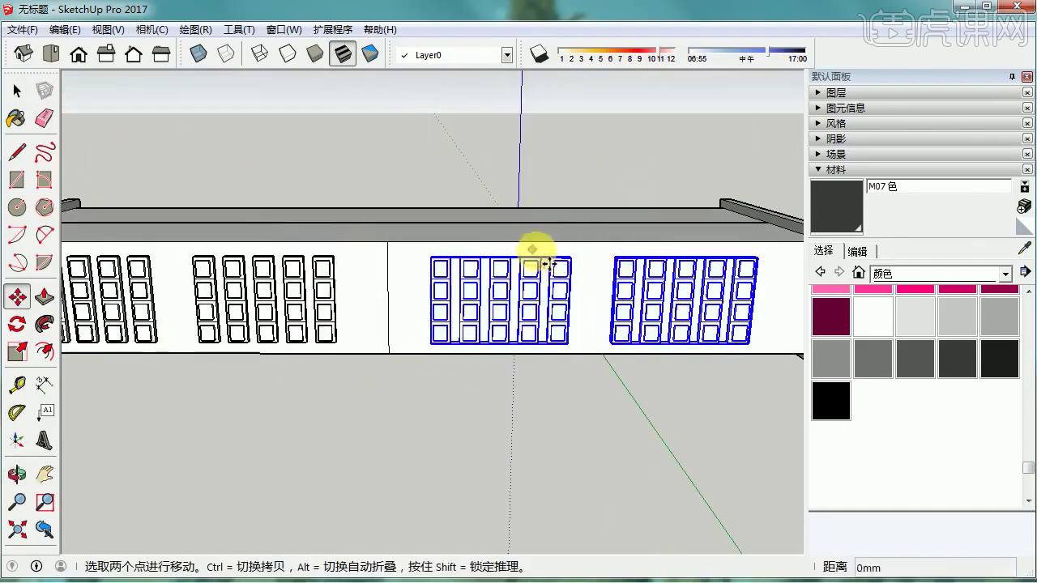
key(space)
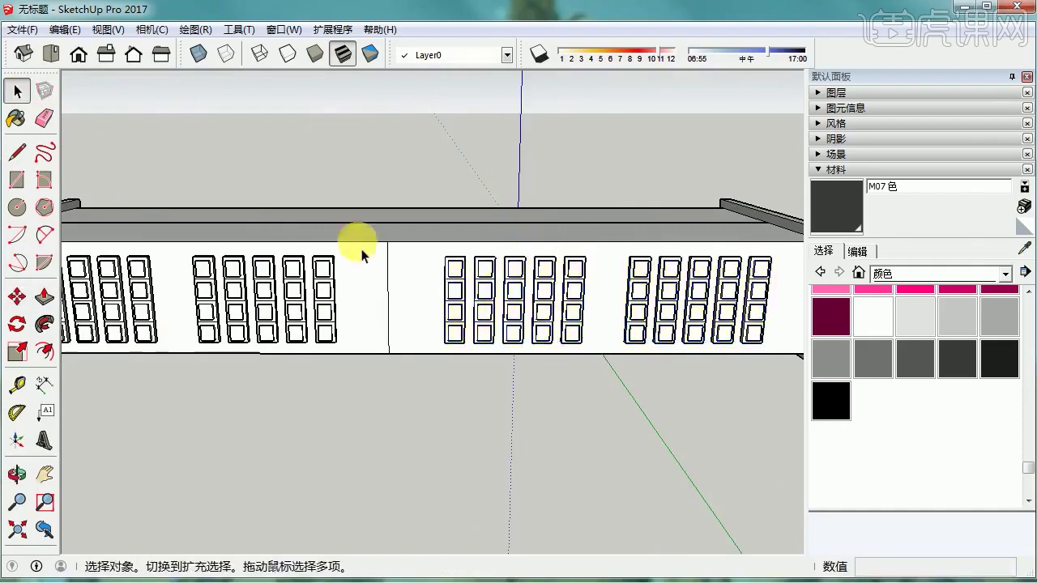
Paint the two panel groups on the first half of the box front with the red colour A04.
middle_drag(354, 243, 278, 373)
scroll(921, 304, up, 10)
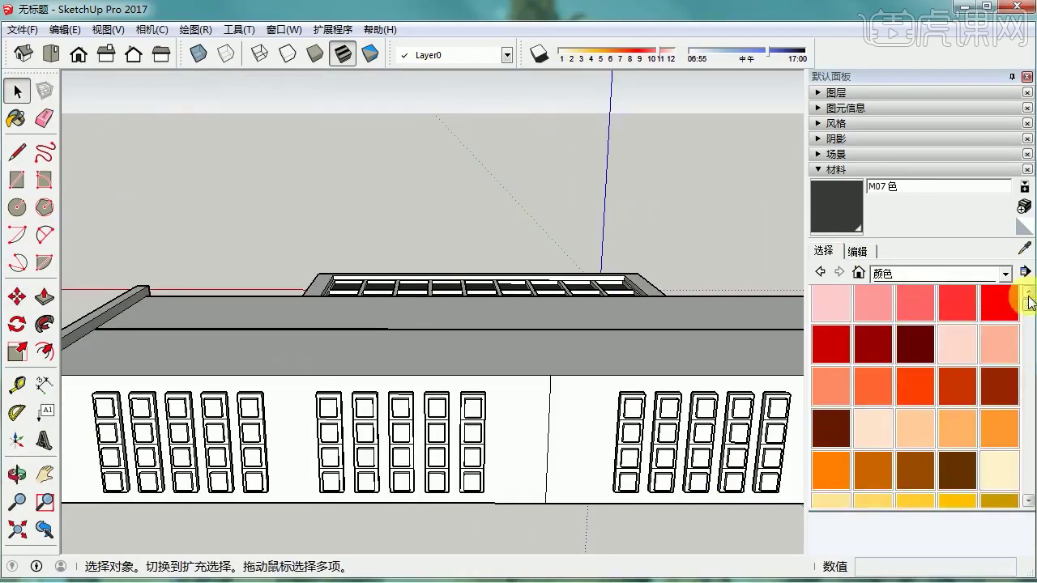
click(957, 306)
click(253, 423)
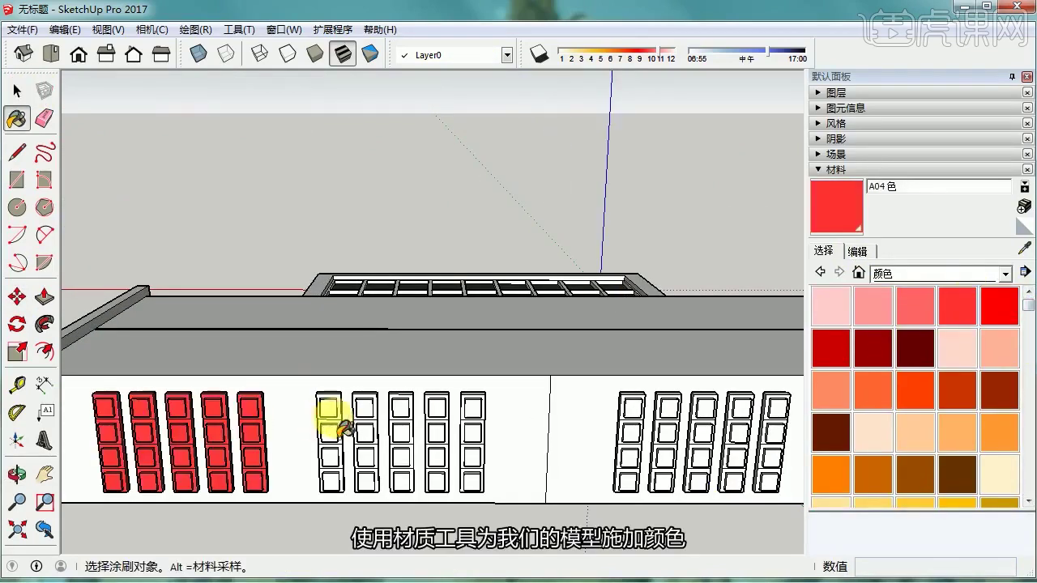
click(332, 417)
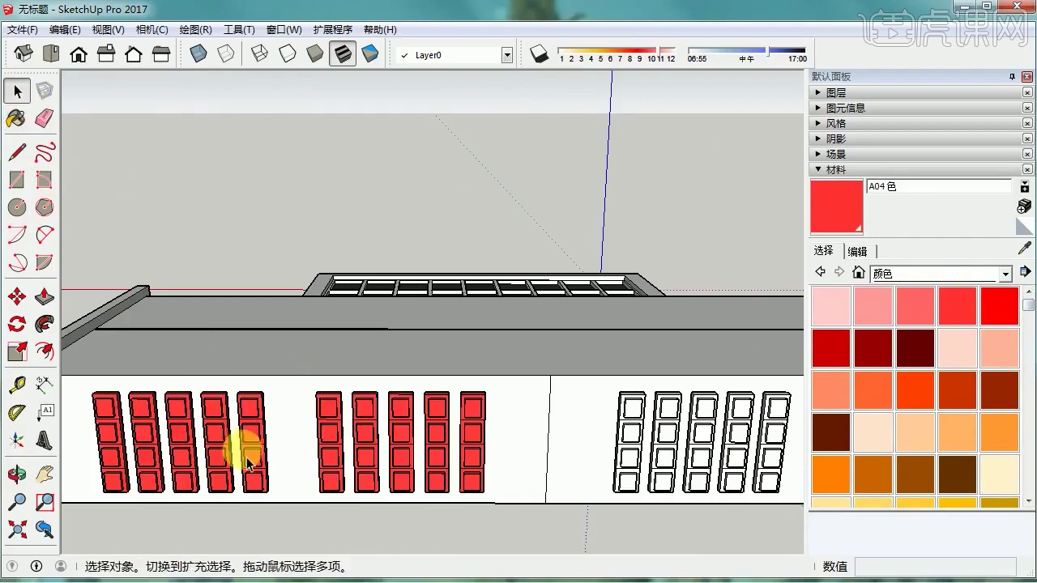
Paint the box's front face behind the red panels with the lighter red colour A03.
double_click(243, 427)
click(914, 306)
click(296, 424)
click(18, 93)
click(270, 194)
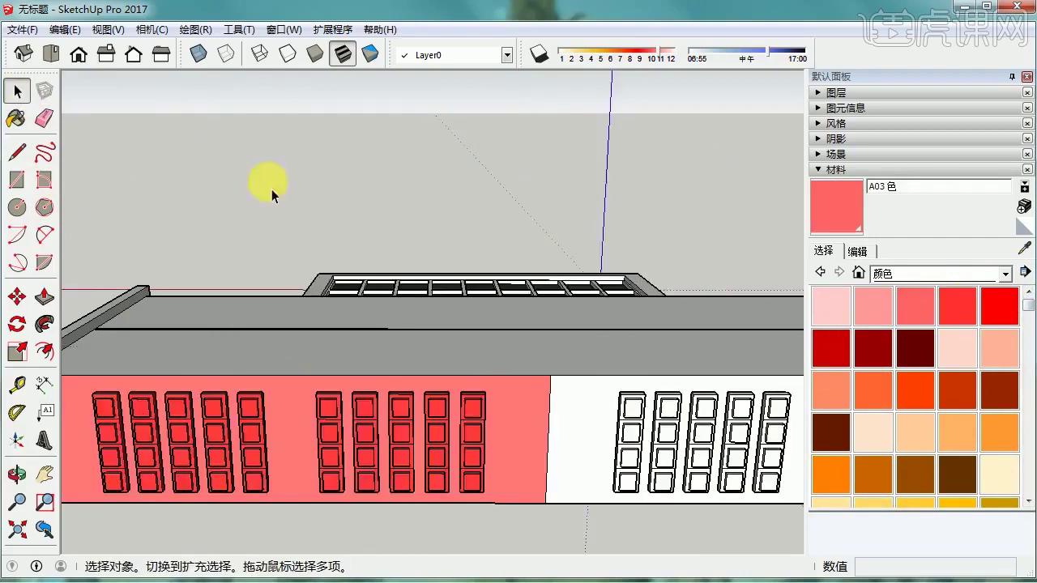
Paint the two panel groups on the unpainted half of the box front with the blue colour I05.
shift+middle_drag(765, 411, 387, 426)
double_click(388, 426)
scroll(1029, 324, down, 5)
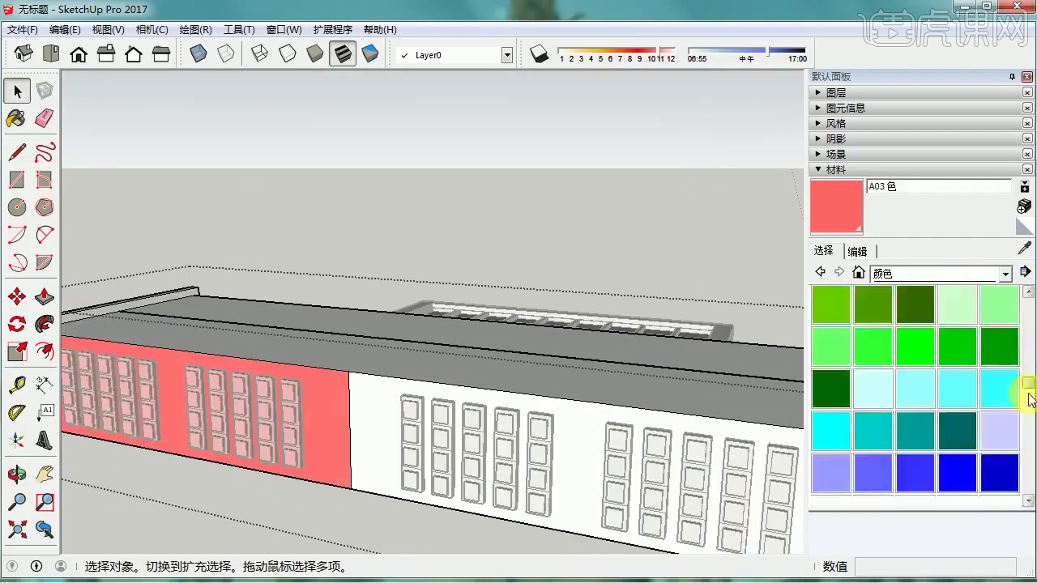
click(957, 354)
click(23, 93)
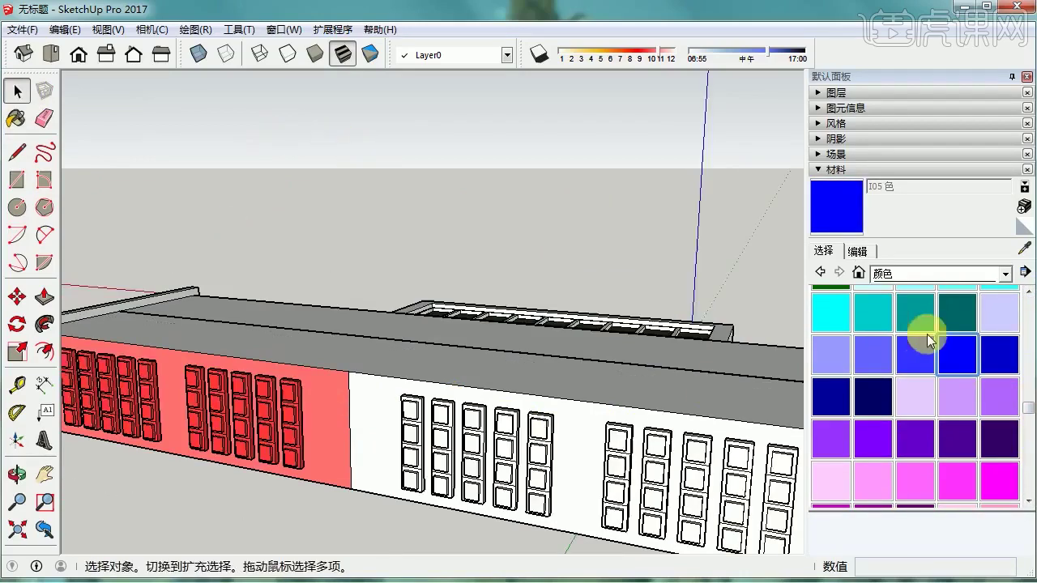
click(551, 454)
click(620, 434)
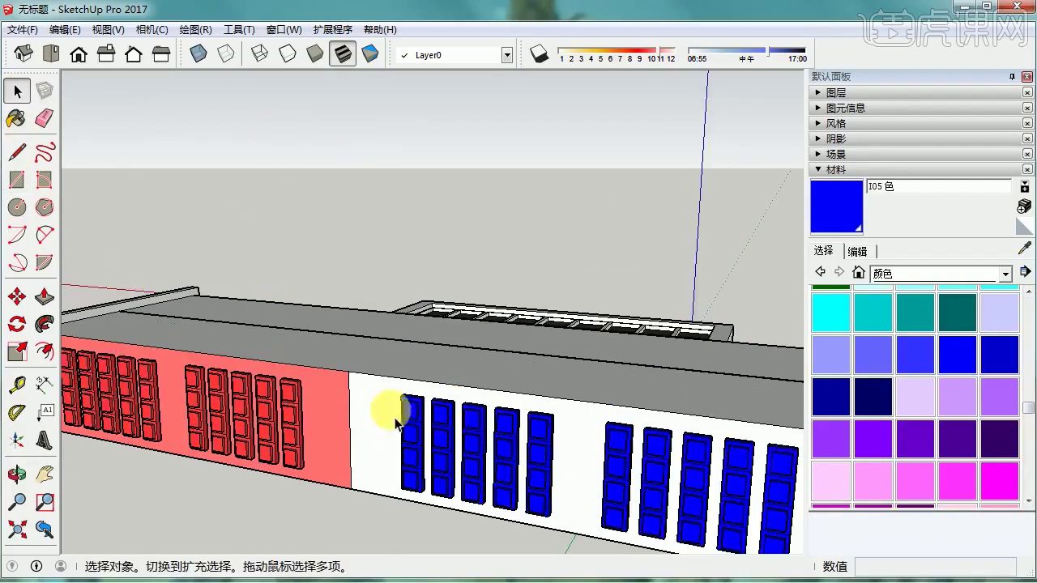
Paint the box's front face behind the blue panels with the lighter blue colour I03.
double_click(397, 419)
click(859, 354)
click(373, 421)
click(17, 92)
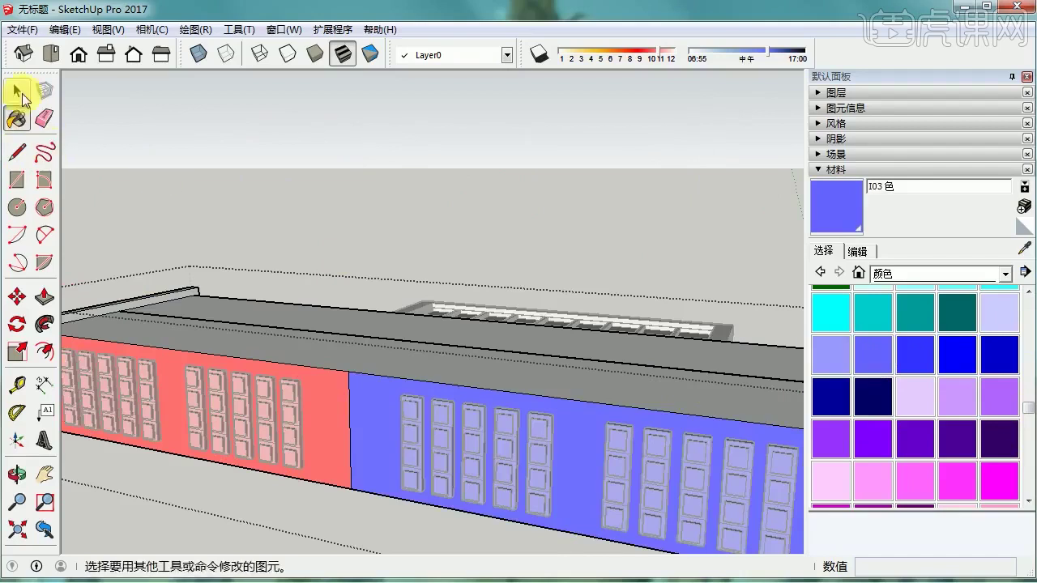
click(315, 261)
Push/Pull the red front face outward 100 mm as a new volume, keeping the original face.
middle_drag(315, 261, 347, 382)
scroll(347, 381, up, 3)
click(44, 324)
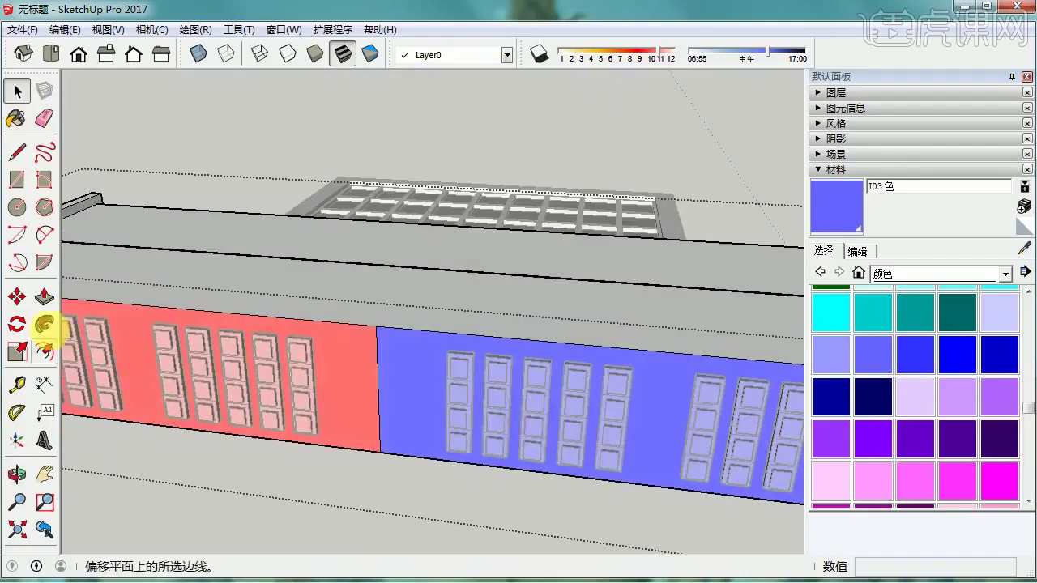
click(55, 307)
shift+middle_drag(260, 376, 551, 474)
scroll(199, 397, up, 2)
click(199, 398)
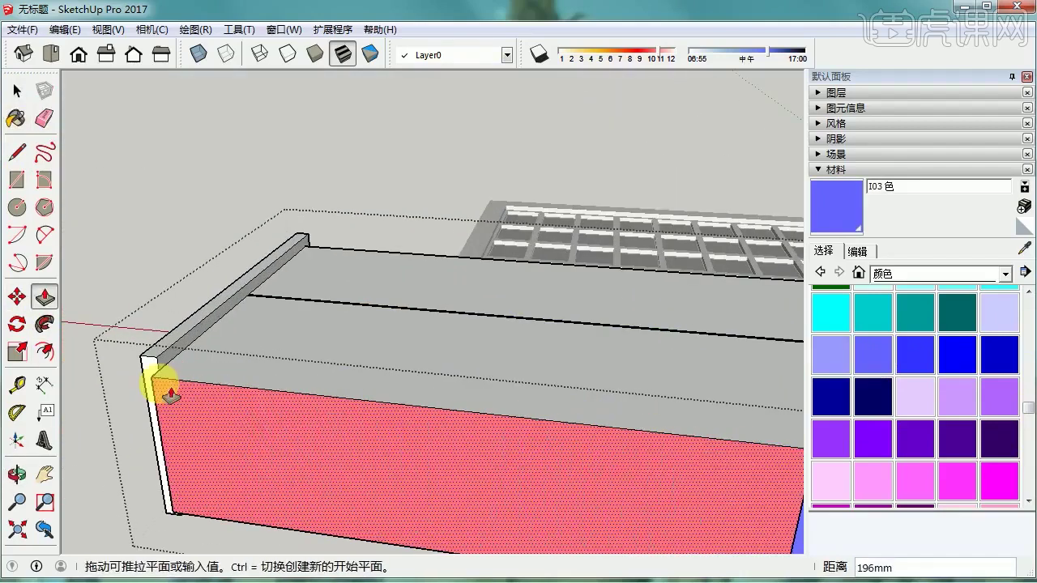
key(ctrl)
drag(172, 395, 167, 375)
Apply the Translucent Glass Safety material from the glass and mirrors collection to the extruded face over the red half.
click(891, 273)
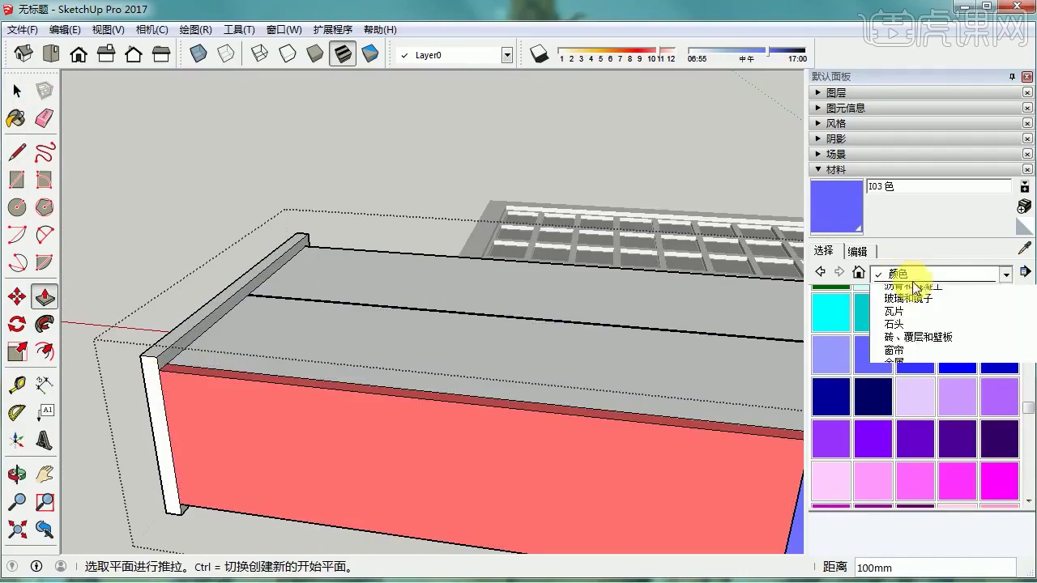
click(912, 408)
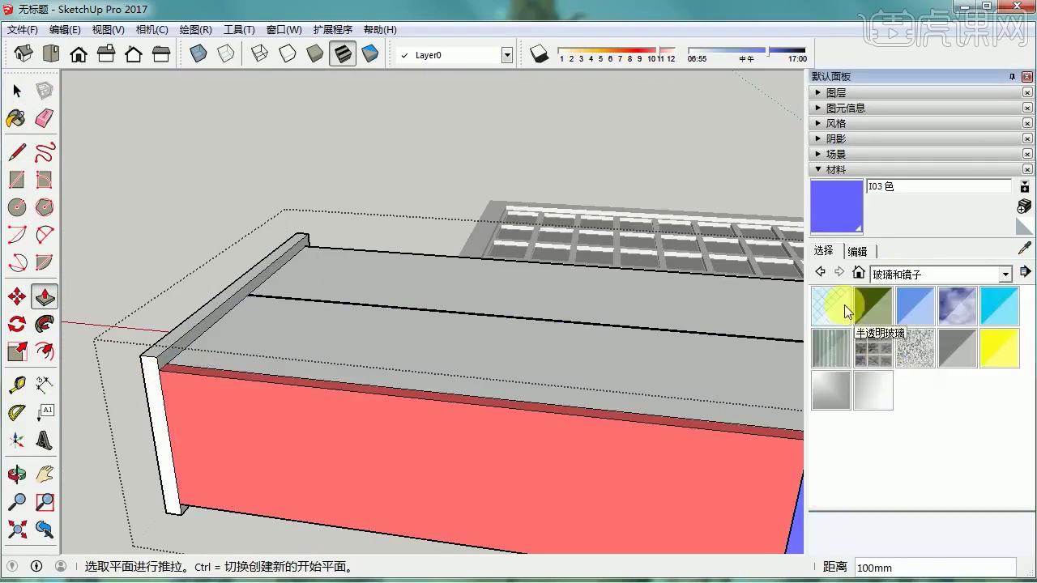
click(830, 306)
click(600, 470)
mouse_move(600, 469)
middle_down()
mouse_move(620, 430)
mouse_move(302, 340)
mouse_move(267, 348)
middle_up()
Push/Pull the blue front face outward 100 mm as a new volume and paint it with Translucent Glass Safety.
click(14, 91)
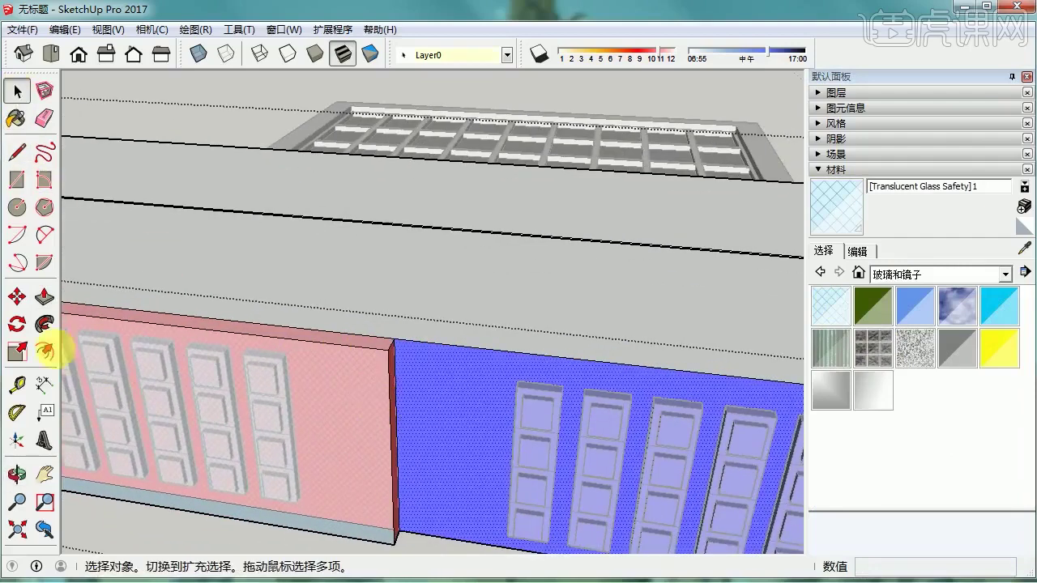
click(431, 402)
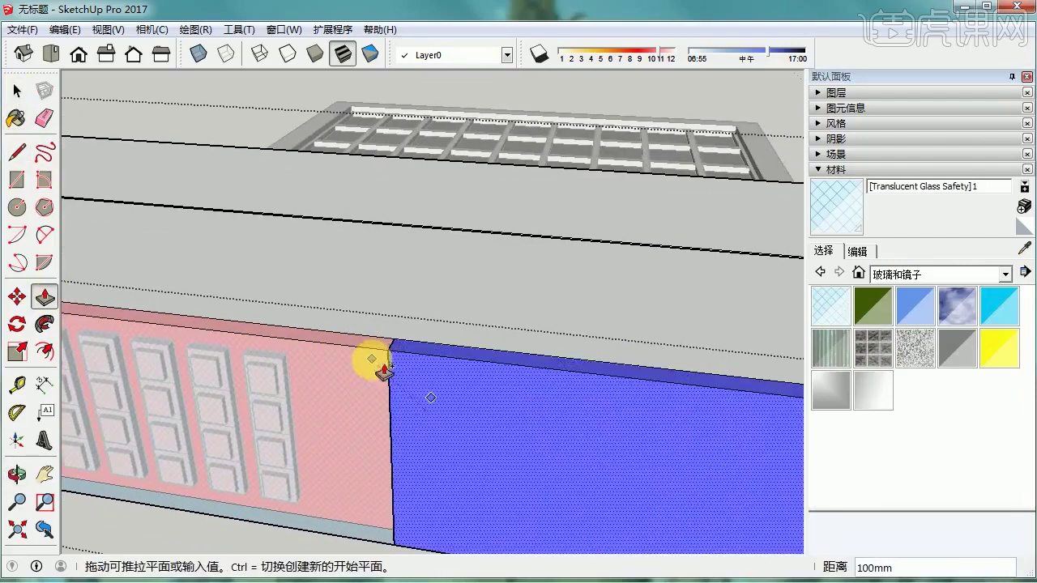
key(b)
click(462, 361)
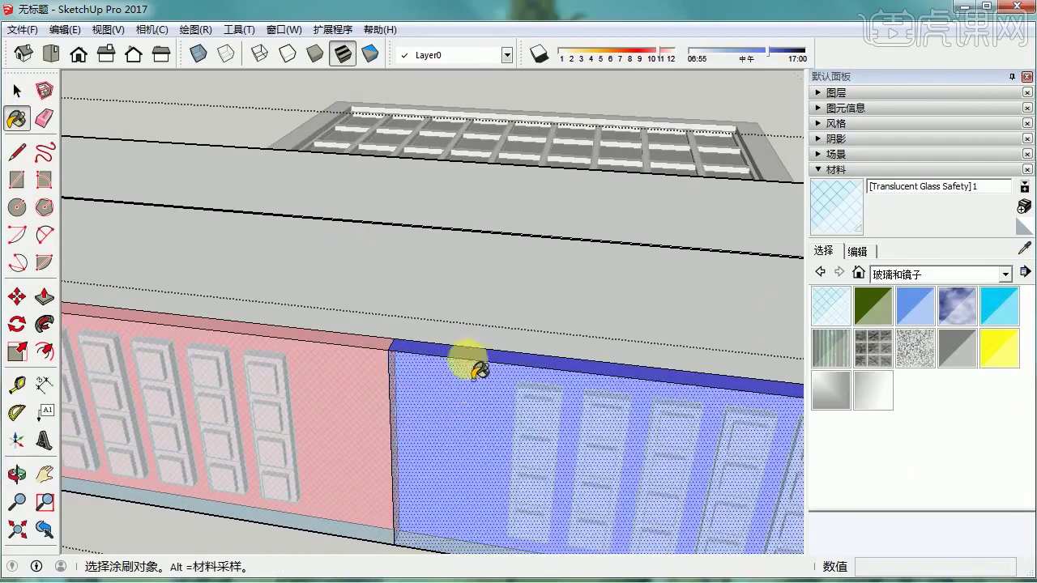
middle_drag(463, 361, 416, 389)
middle_drag(453, 475, 441, 413)
click(446, 488)
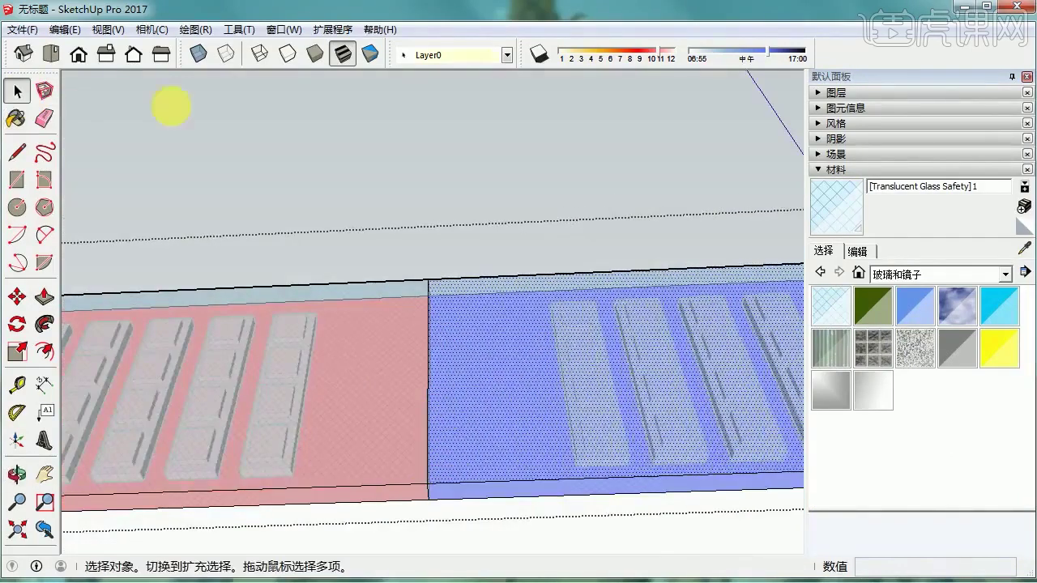
Lower the Translucent Glass Safety material's opacity to 28.
scroll(171, 107, down, 5)
middle_drag(394, 171, 306, 386)
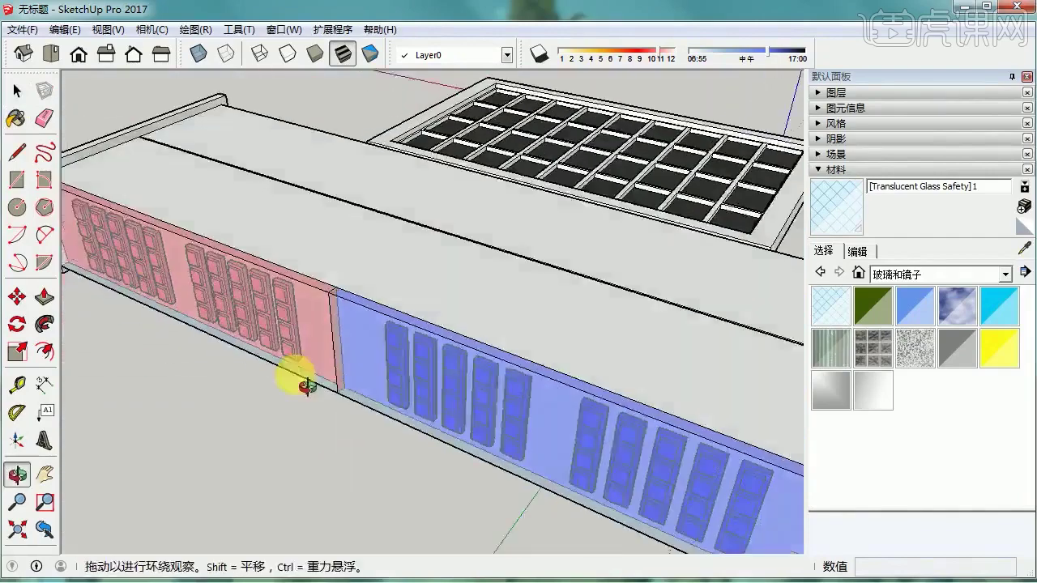
scroll(356, 333, down, 3)
click(358, 332)
click(857, 251)
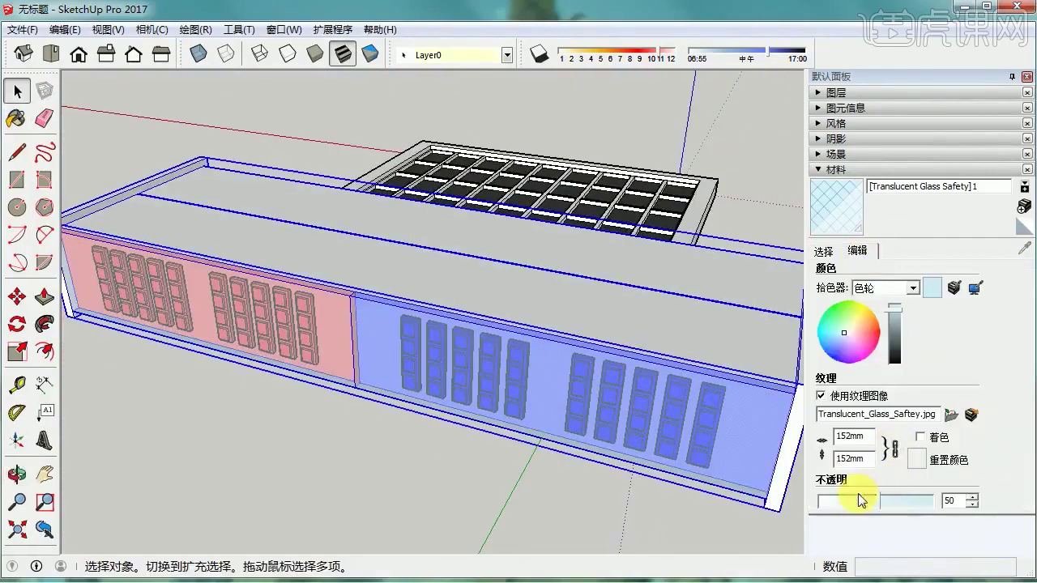
drag(857, 493, 849, 494)
click(354, 108)
Move the framed lattice panel from behind the box to a position over the box's top face.
middle_drag(354, 108, 437, 267)
click(584, 215)
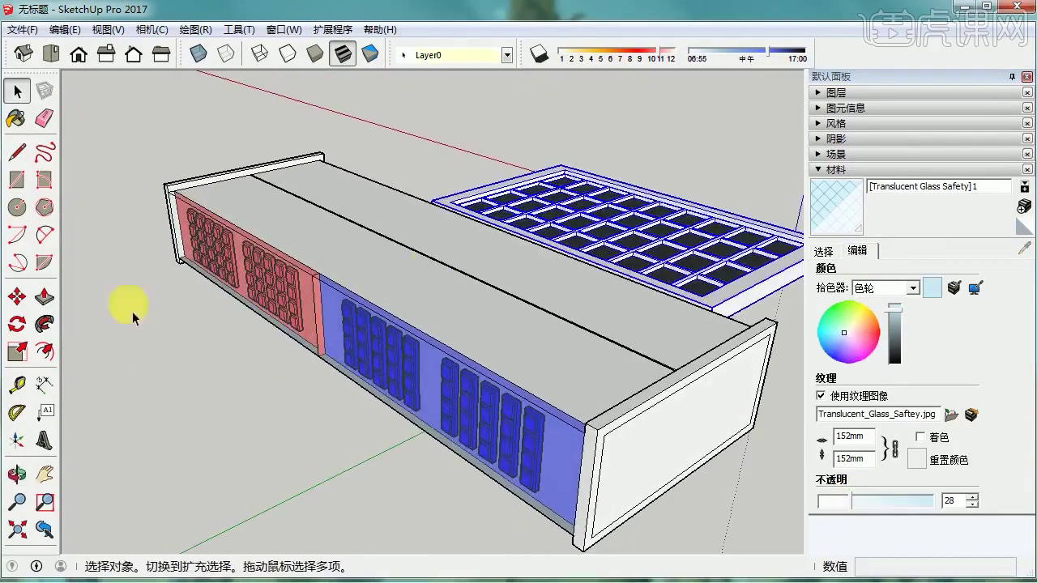
middle_drag(545, 324, 607, 296)
click(606, 296)
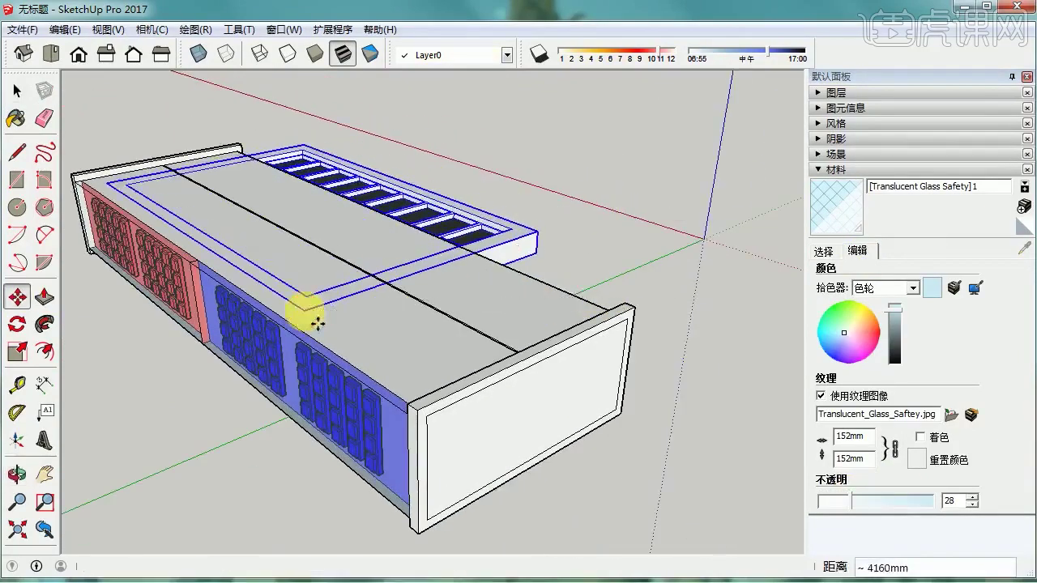
click(475, 415)
click(313, 317)
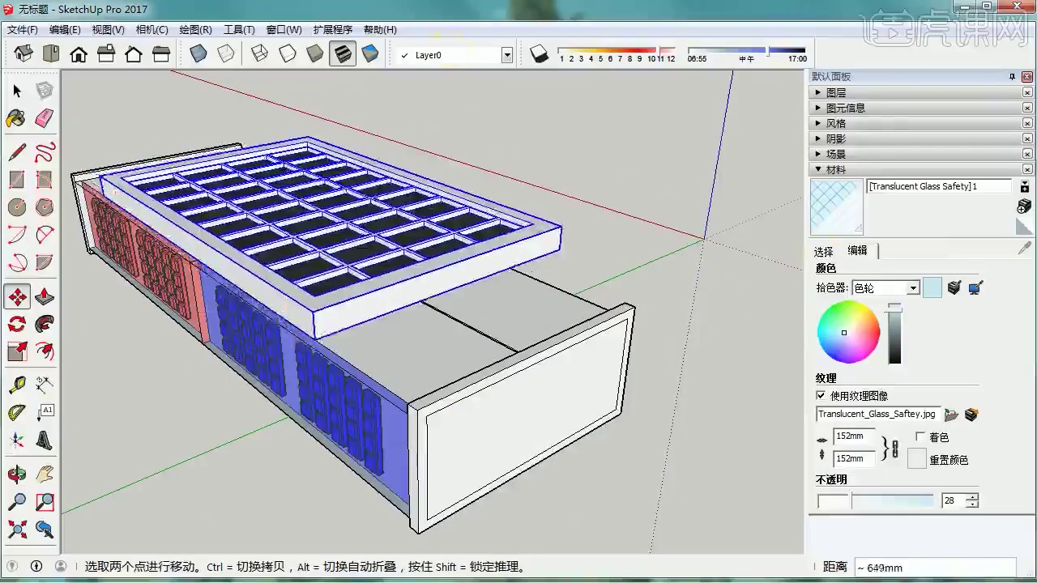
Tilt the lattice panel toward the box's coloured front with Rotate, and raise it about 771 mm above the box.
key(q)
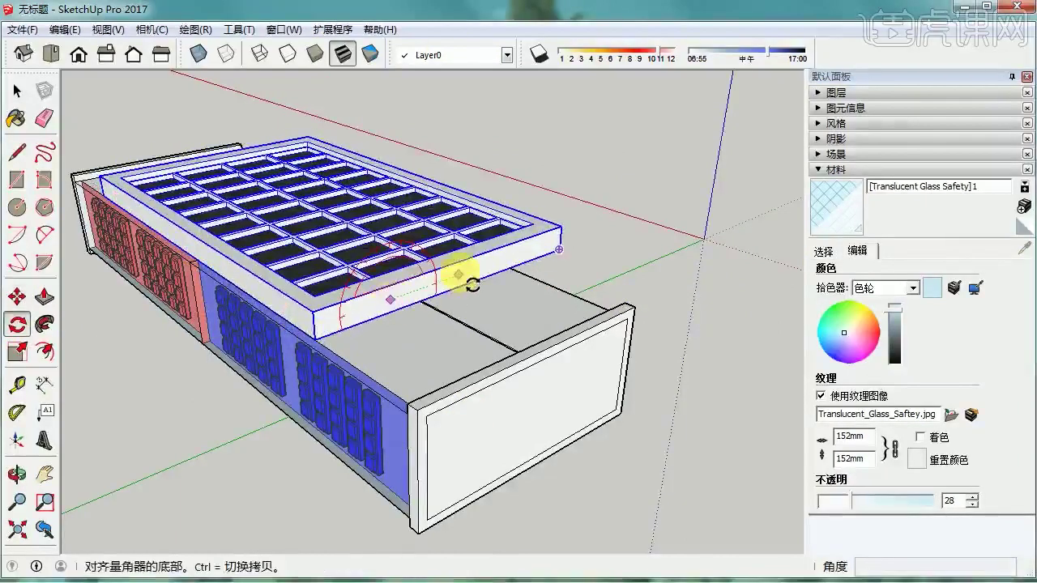
click(458, 275)
key(m)
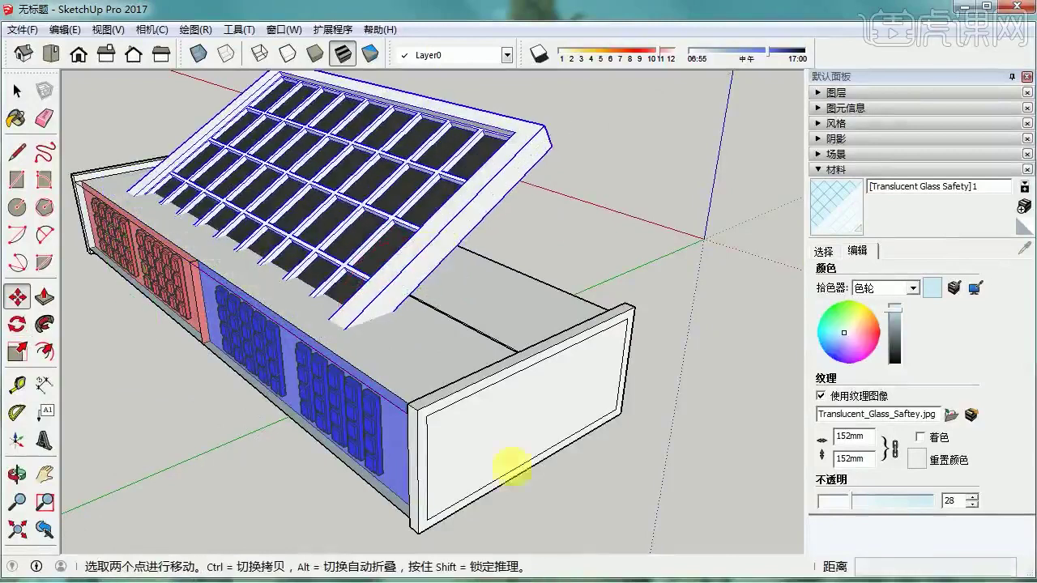
click(510, 458)
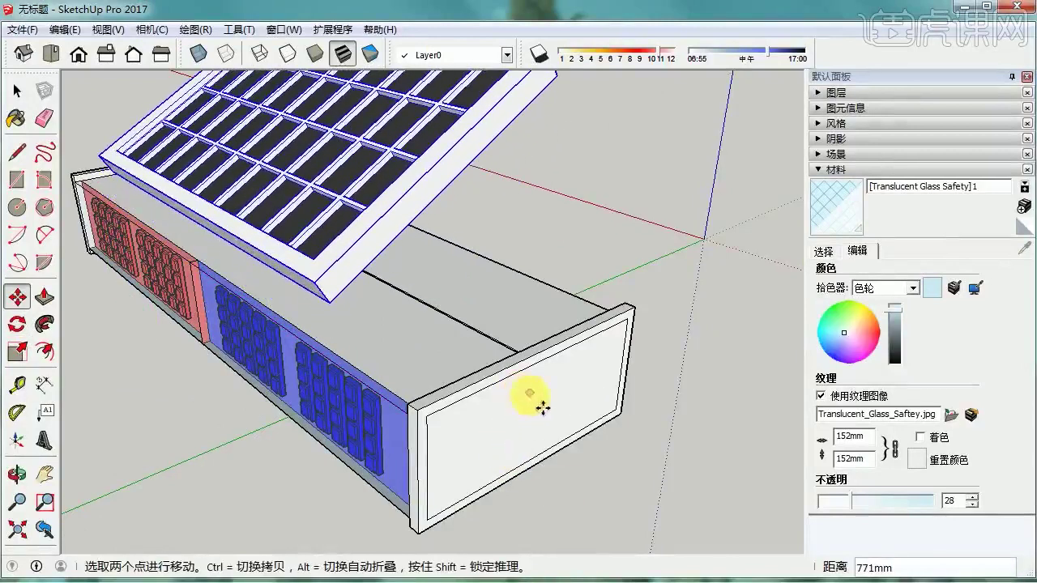
middle_drag(542, 407, 440, 347)
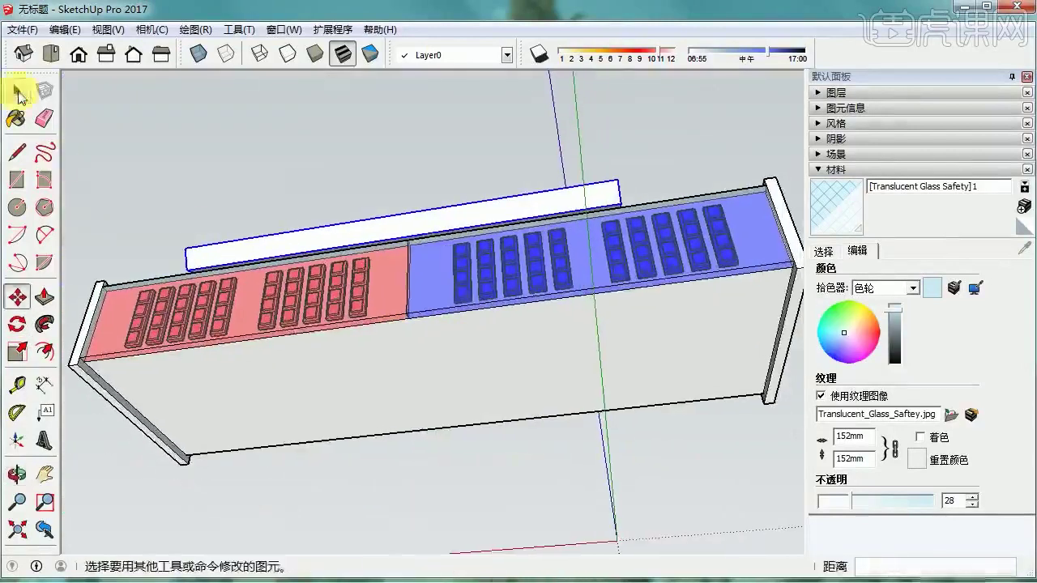
Draw a circle at the middle of the box's underside and make it a group.
click(474, 371)
click(254, 157)
key(c)
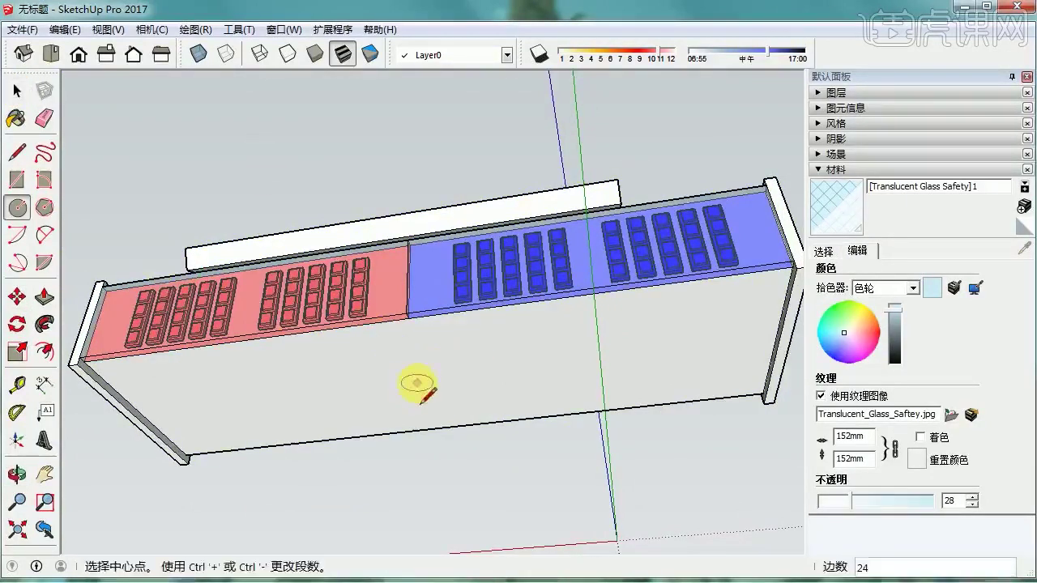
click(16, 90)
right_click(414, 366)
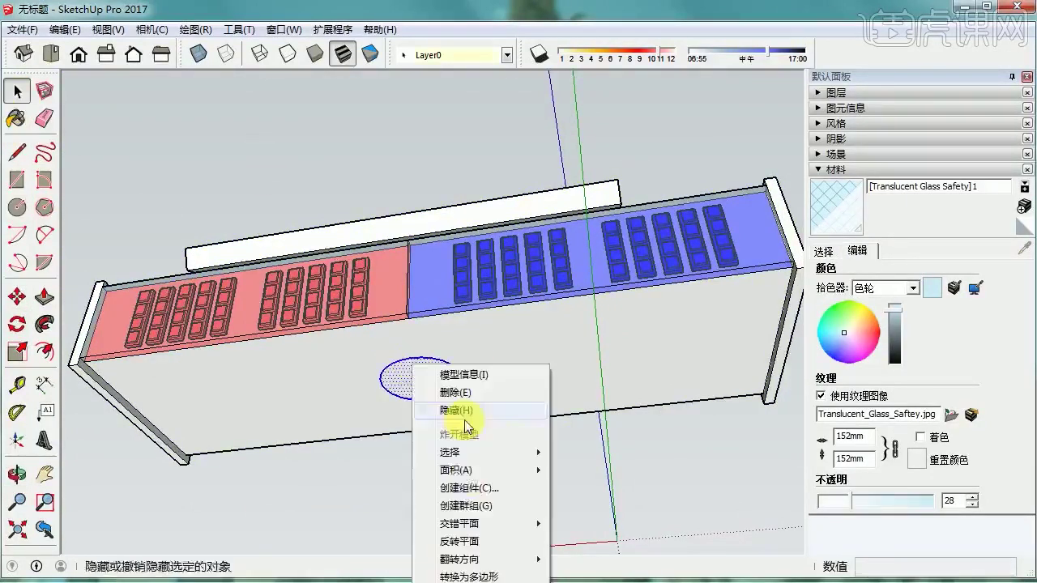
click(482, 506)
Push/Pull the circle inside its group about 1192 mm downward into a cylindrical post below the box.
double_click(424, 380)
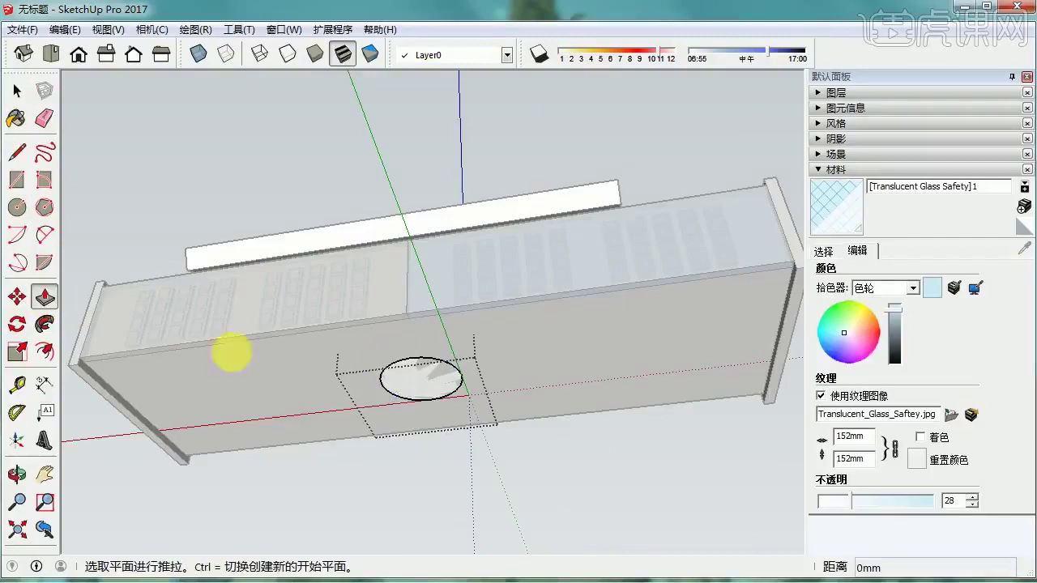
drag(433, 371, 440, 465)
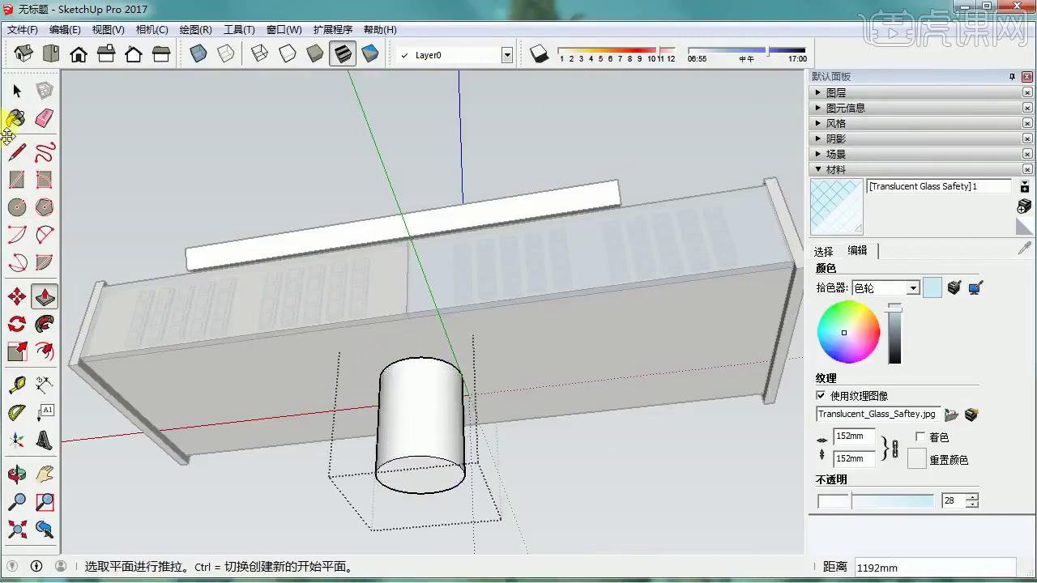
click(17, 90)
click(159, 144)
Draw a small circle on the centre seam of the box's top face and make it a group.
middle_drag(332, 170, 207, 277)
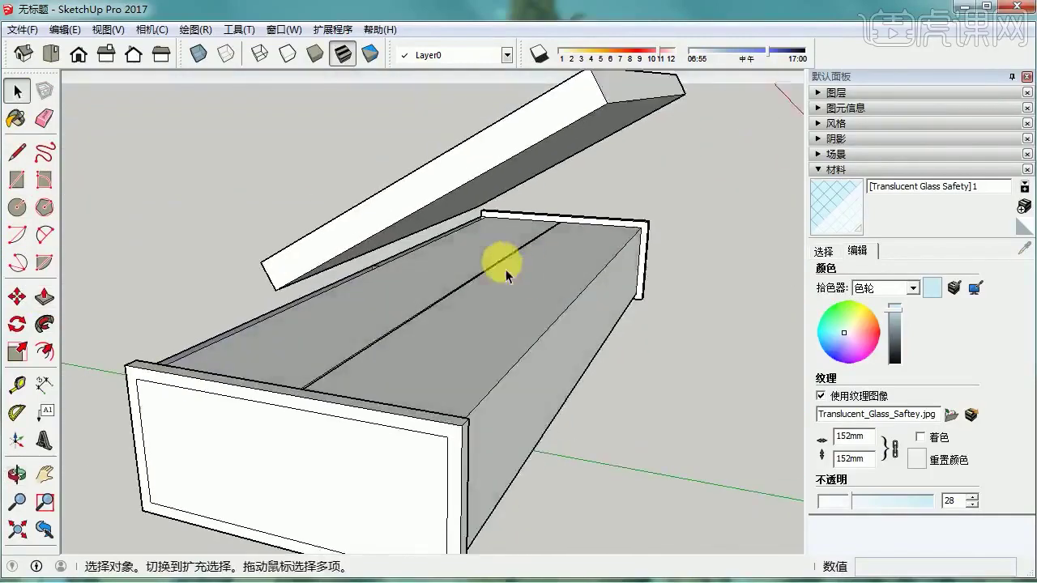
middle_drag(506, 275, 469, 259)
click(45, 150)
click(18, 209)
scroll(473, 280, up, 2)
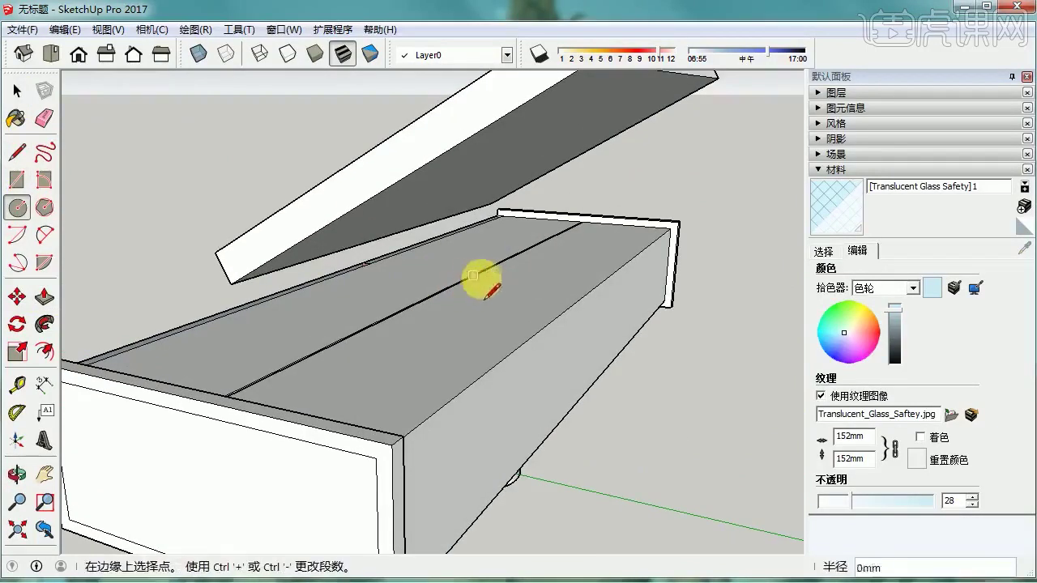
click(18, 91)
click(485, 278)
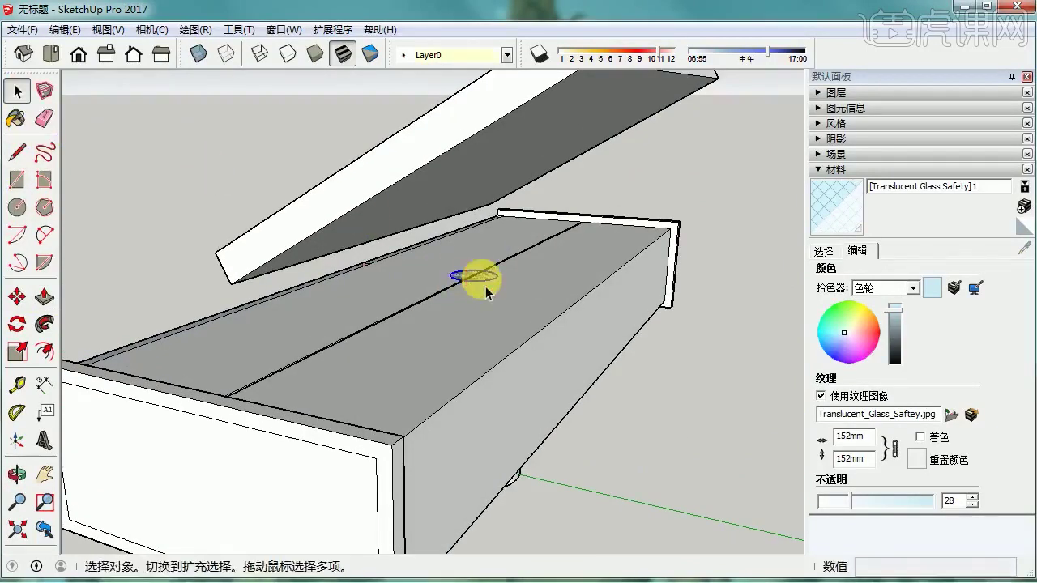
right_click(484, 278)
click(548, 424)
Push/Pull the small circle inside its group upward into a cylindrical support reaching the tilted lattice panel.
key(p)
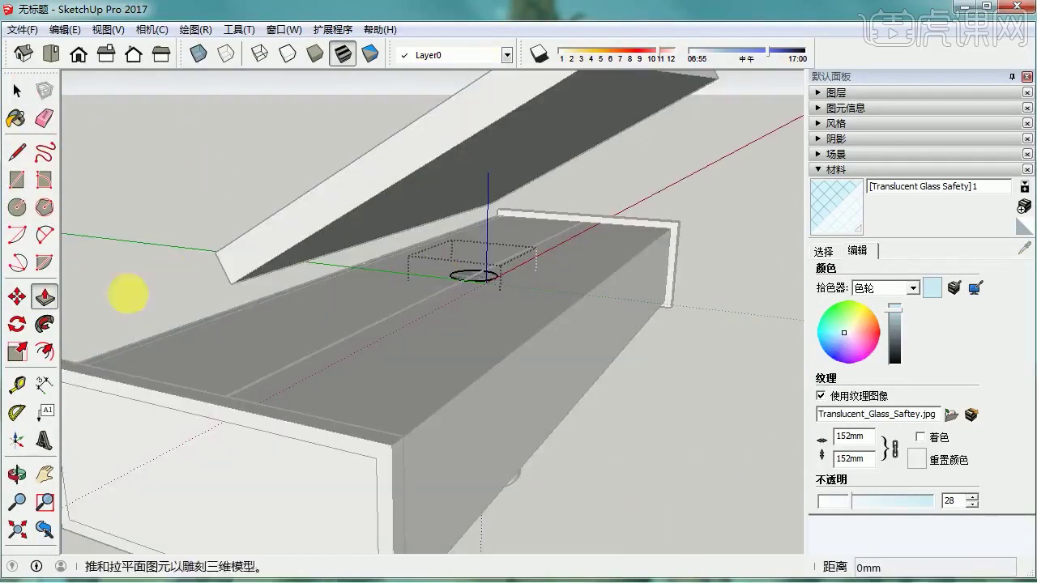
drag(484, 274, 488, 166)
key(space)
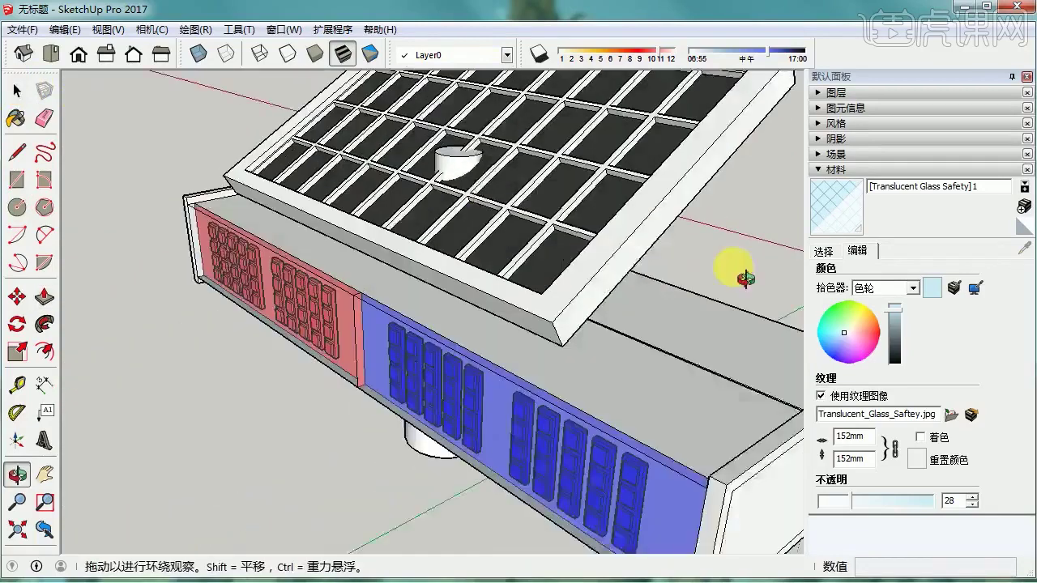
Raise the tilted lattice panel about 275 mm so that it rests on top of the cylindrical support.
middle_drag(735, 270, 456, 168)
click(567, 202)
key(m)
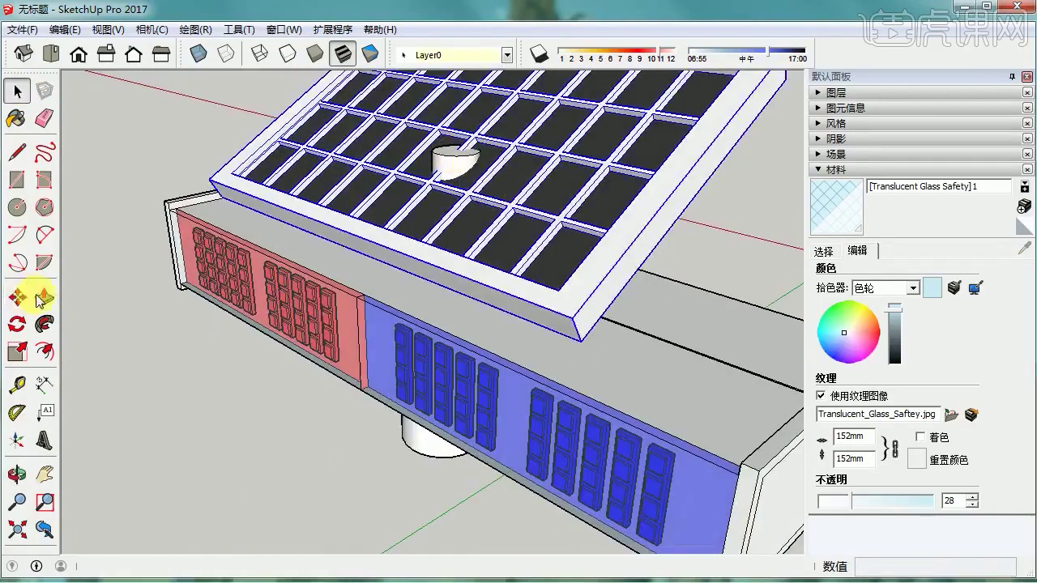
middle_drag(567, 202, 659, 461)
click(659, 455)
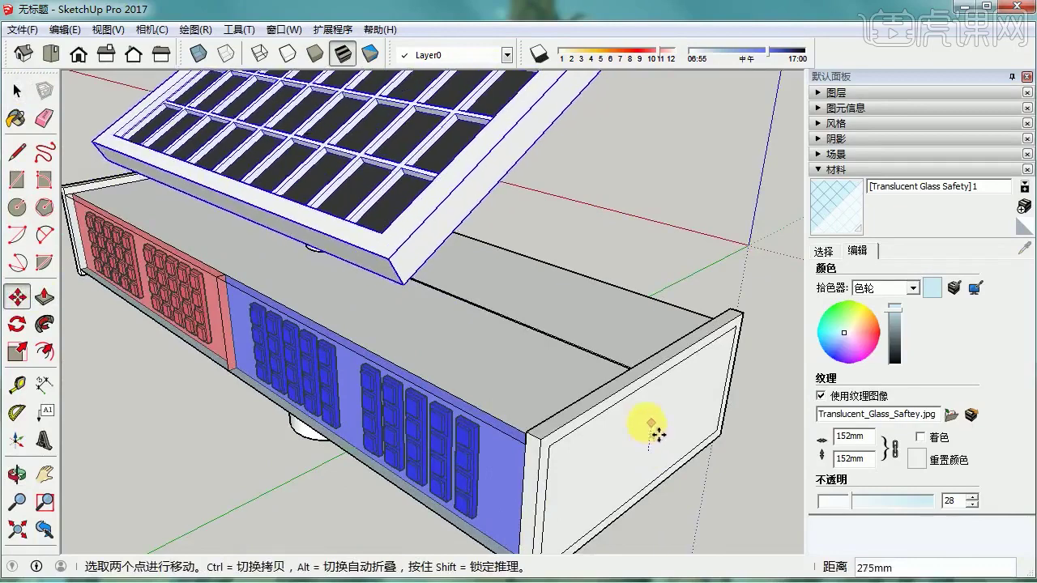
click(22, 96)
middle_drag(173, 266, 520, 387)
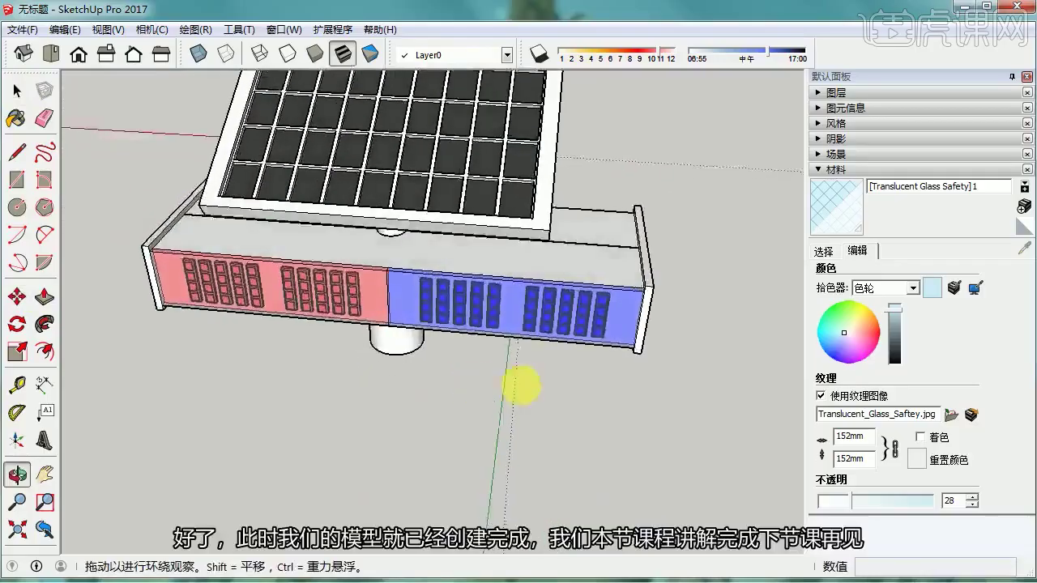